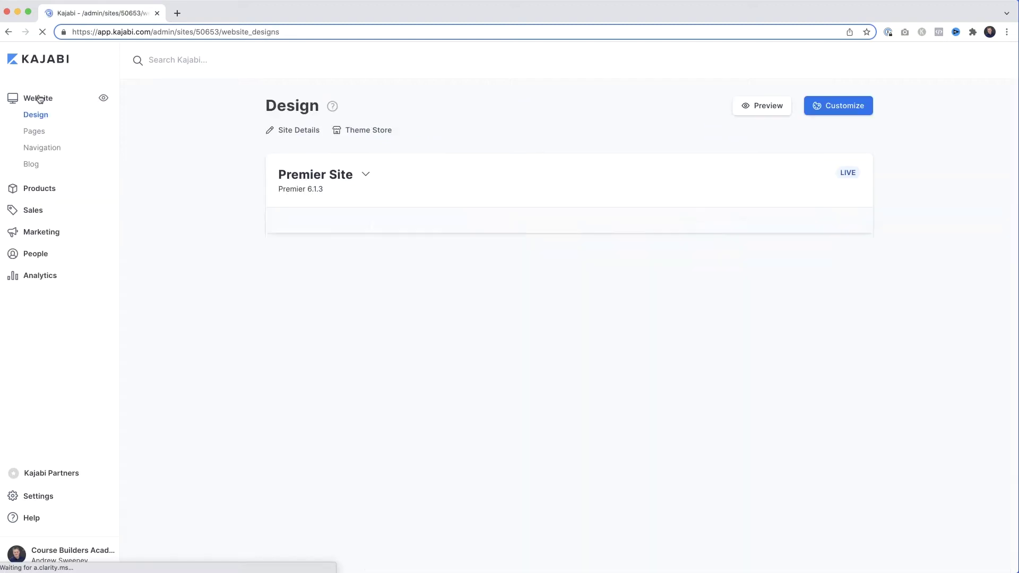
- Browse the opt-in templates offered for a new landing page, expanding the full opt-in list
{"action": "left_click", "coordinate": [35, 133]}
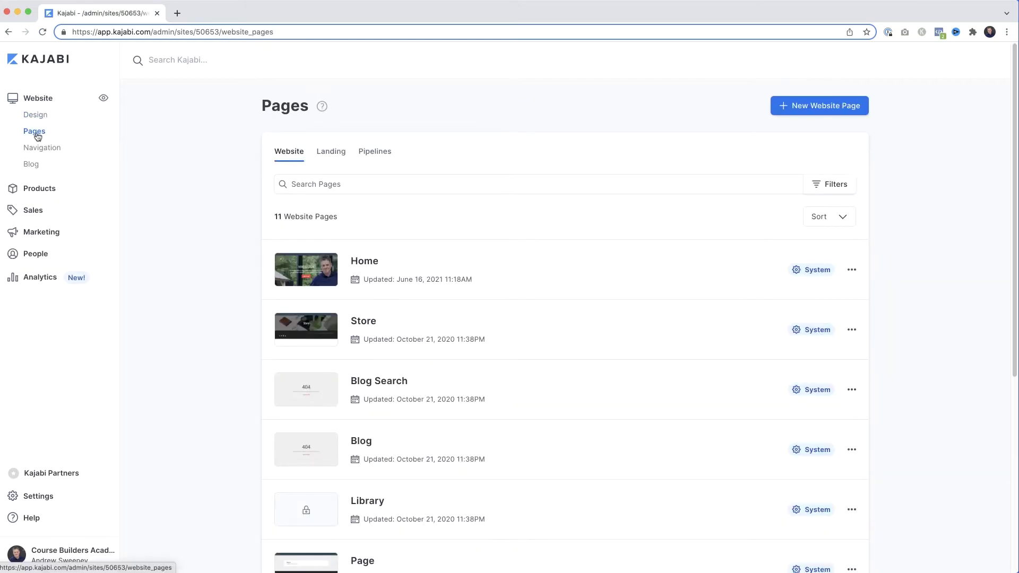
{"action": "left_click", "coordinate": [326, 153]}
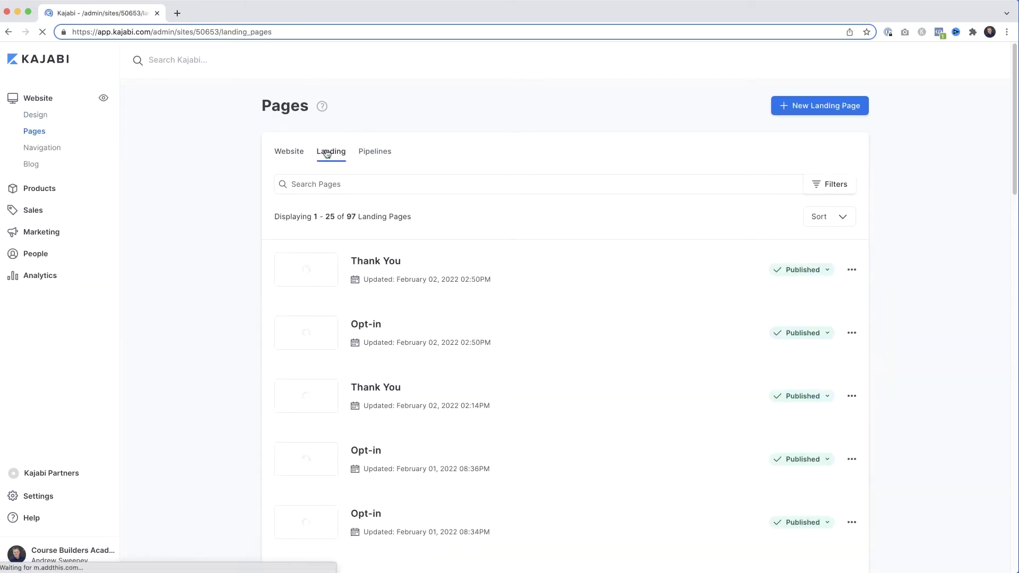
{"action": "left_click", "coordinate": [838, 108]}
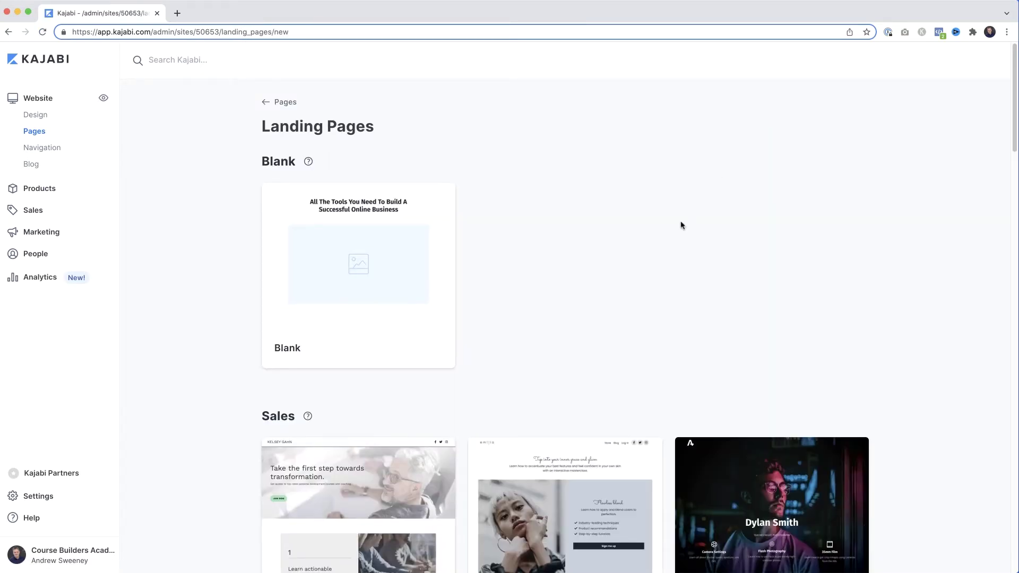
{"action": "scroll", "coordinate": [681, 227], "scroll_direction": "down", "scroll_amount": 10}
{"action": "scroll", "coordinate": [681, 227], "scroll_direction": "down", "scroll_amount": 15}
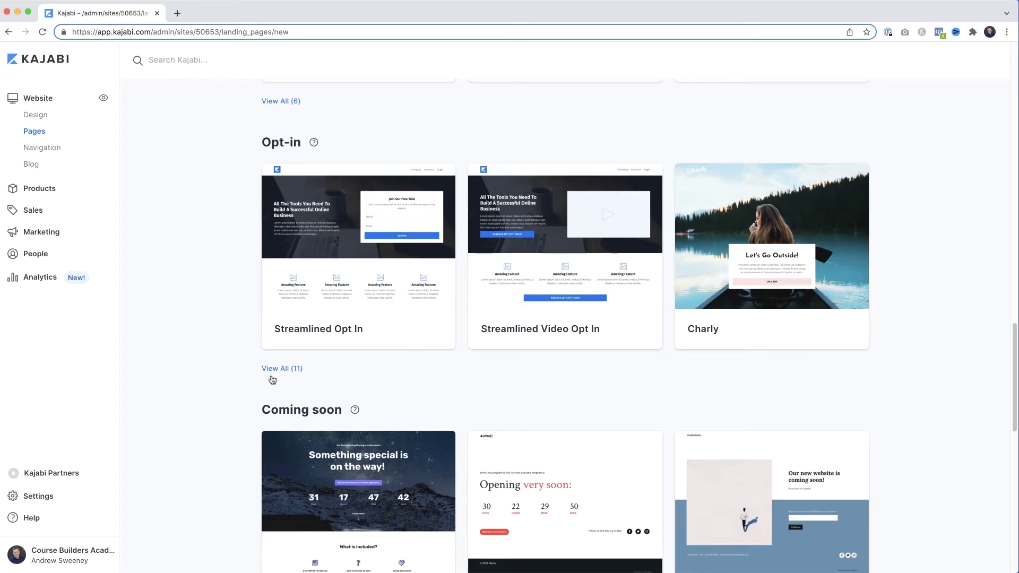
{"action": "left_click", "coordinate": [275, 369]}
{"action": "scroll", "coordinate": [463, 345], "scroll_direction": "down", "scroll_amount": 6}
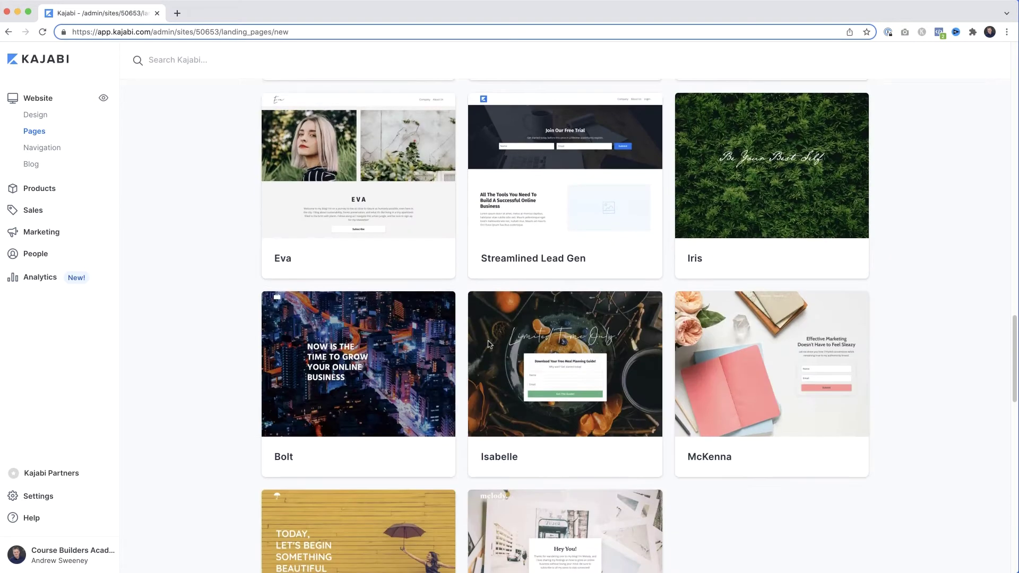
{"action": "left_click", "coordinate": [773, 318]}
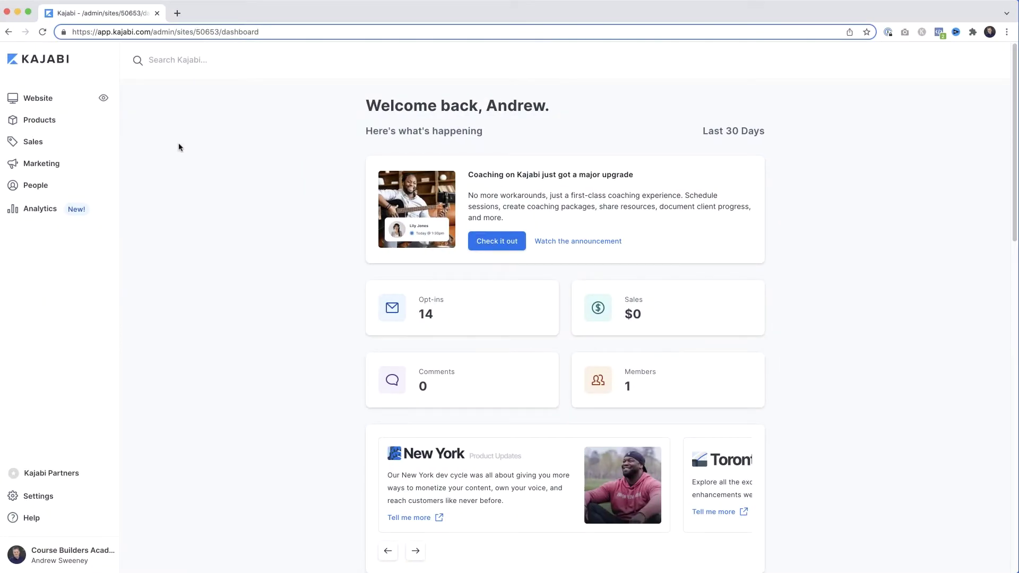
- Start a new marketing pipeline from the Freebie blueprint
{"action": "left_click", "coordinate": [38, 165]}
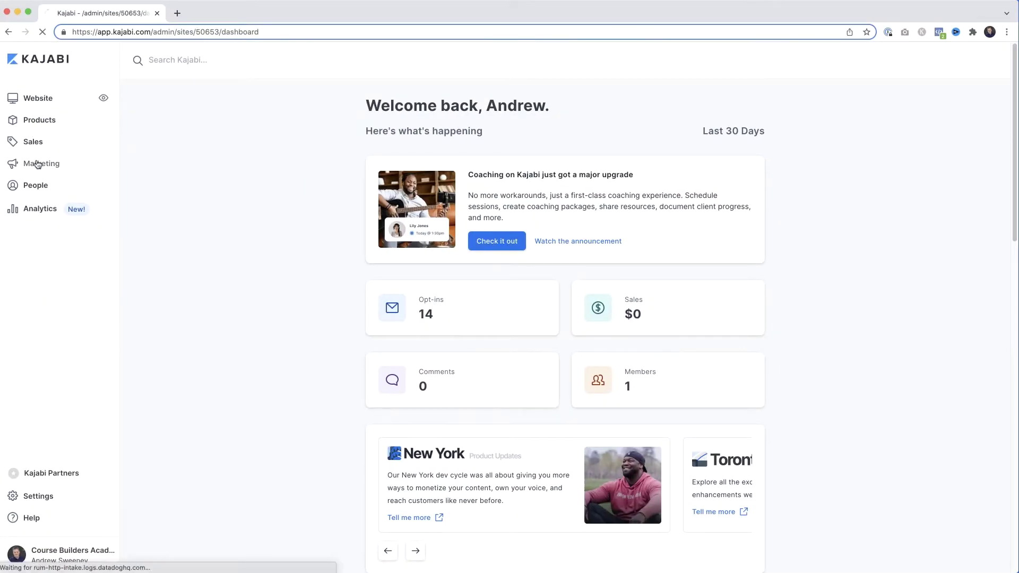
{"action": "left_click", "coordinate": [37, 197]}
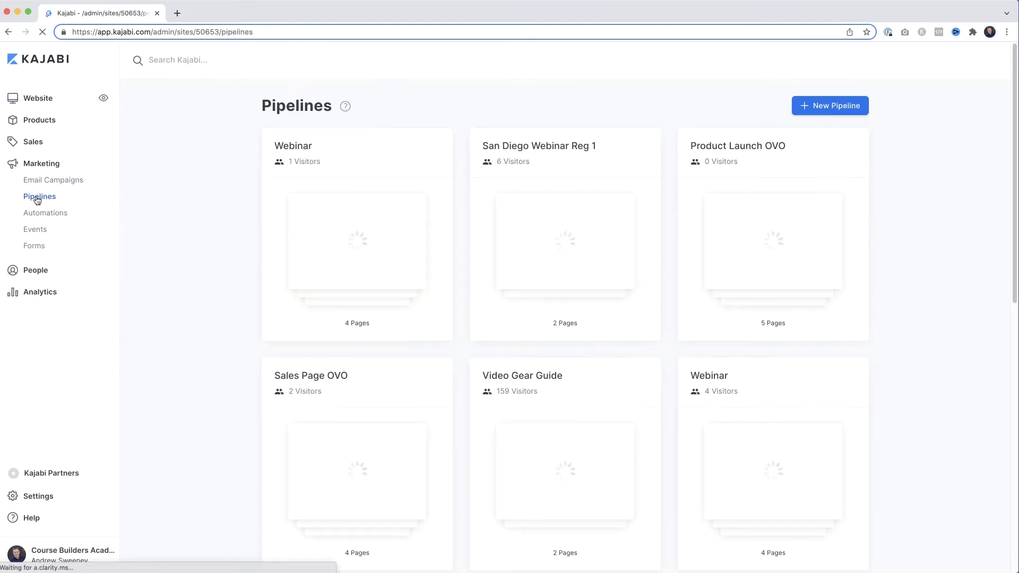
{"action": "left_click", "coordinate": [819, 108]}
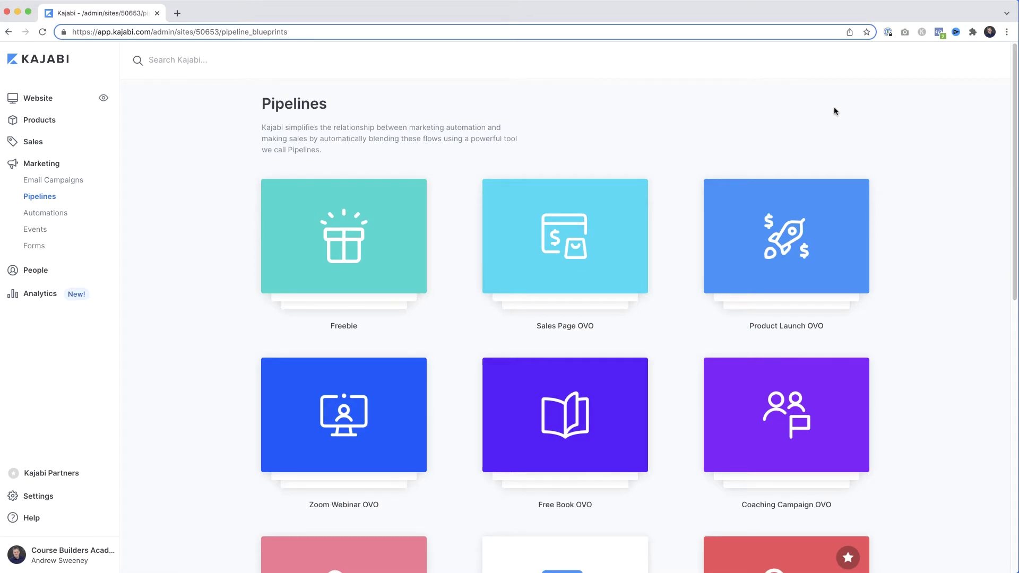
{"action": "left_click", "coordinate": [338, 257]}
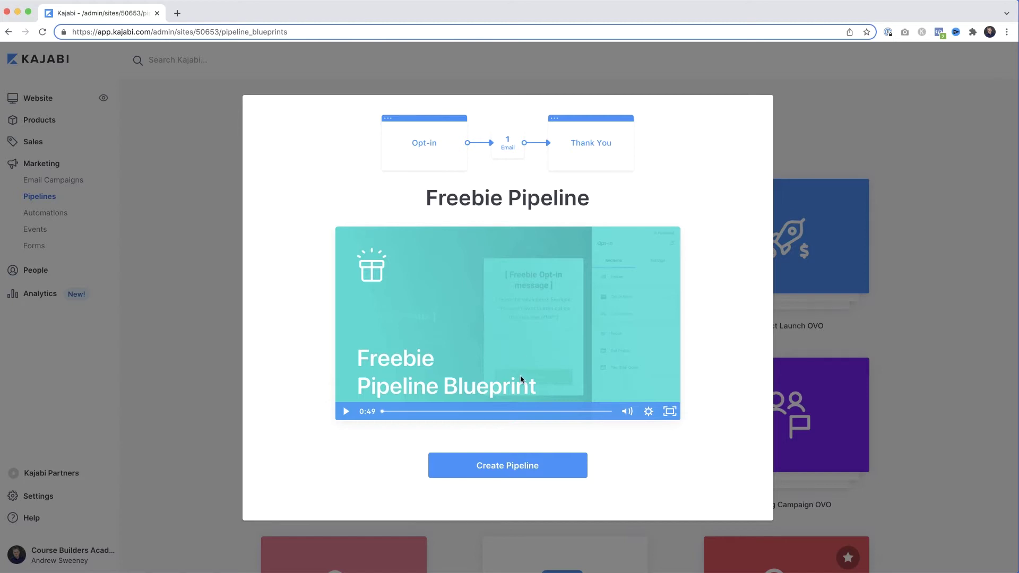
{"action": "left_click", "coordinate": [504, 464]}
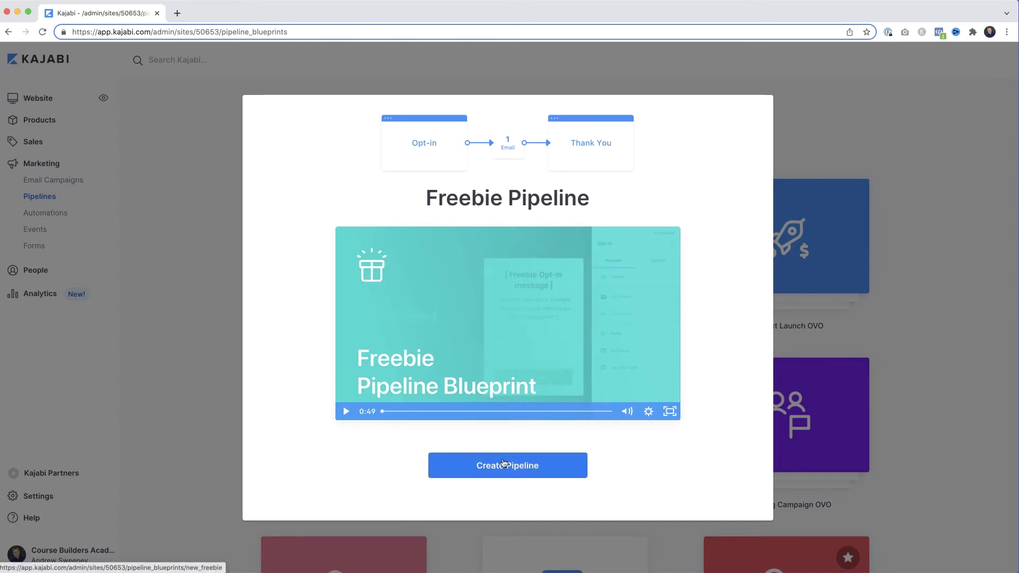
- Name the new pipeline "Email Sign Up"
{"action": "double_click", "coordinate": [443, 196]}
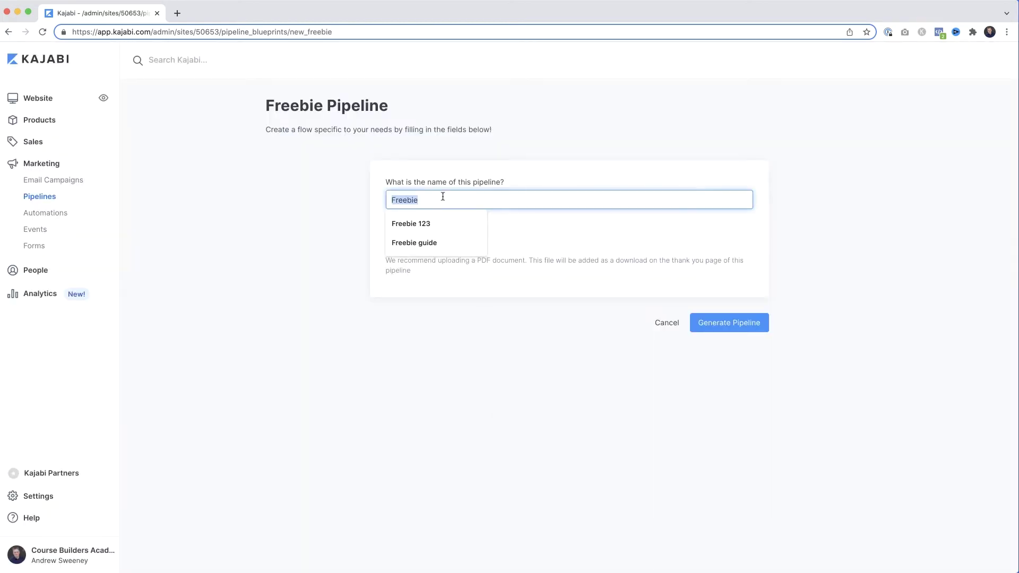
{"action": "type", "text": "Email"}
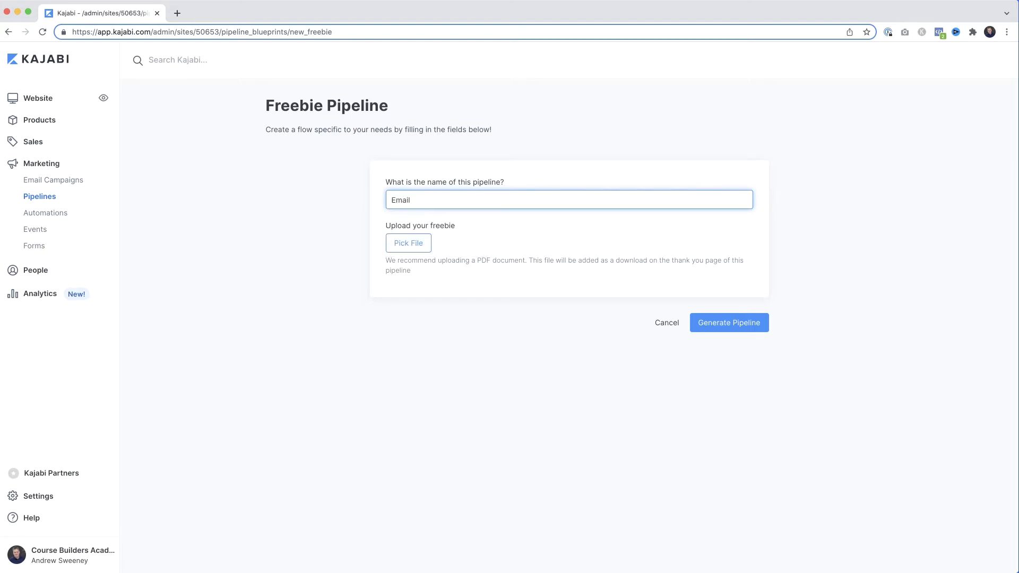
{"action": "type", "text": " Sign Up"}
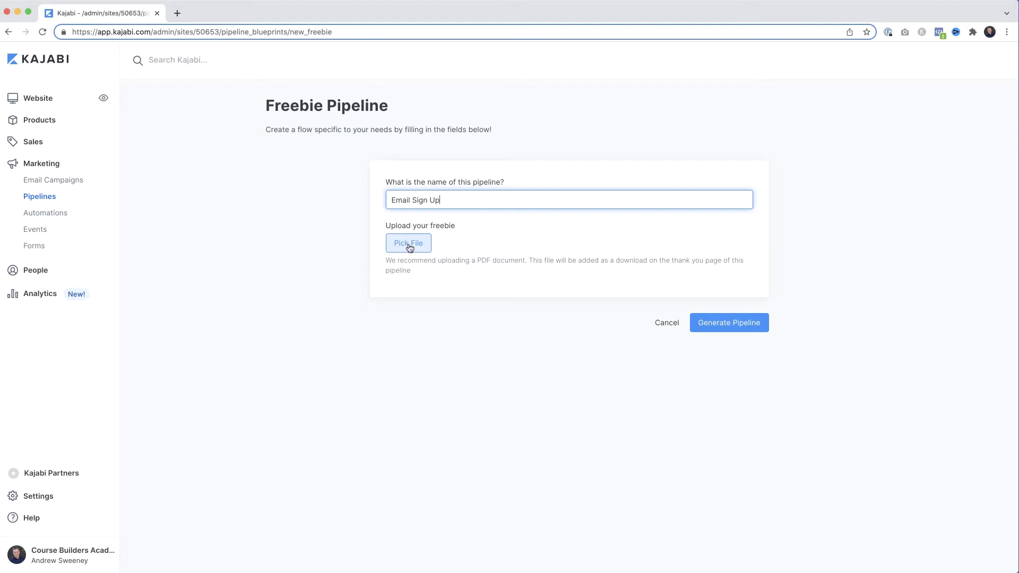
- Upload "Ultimate Guide To Business Success.pdf" from the computer as the freebie and generate the pipeline
{"action": "left_click", "coordinate": [409, 243]}
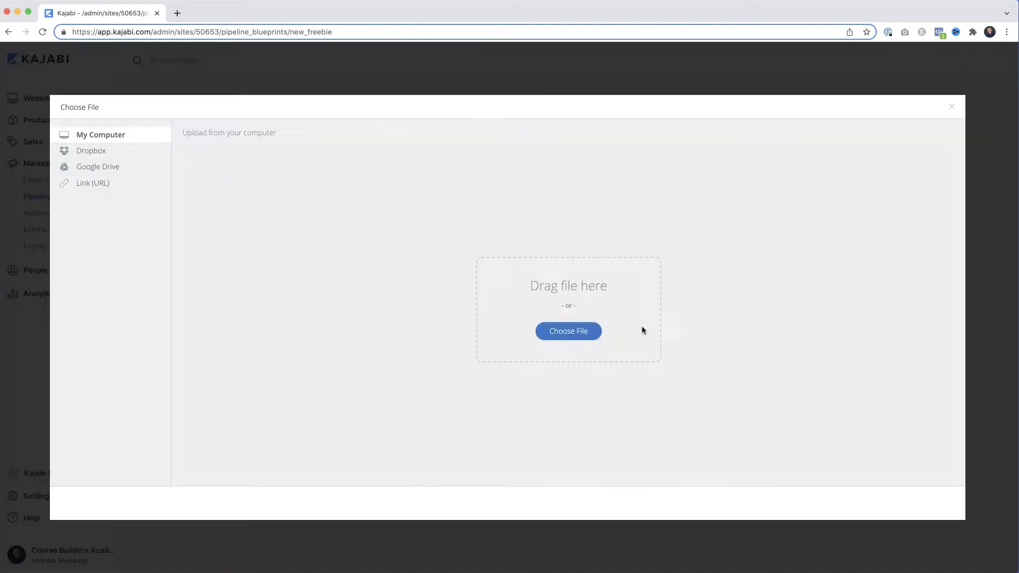
{"action": "left_click", "coordinate": [588, 329]}
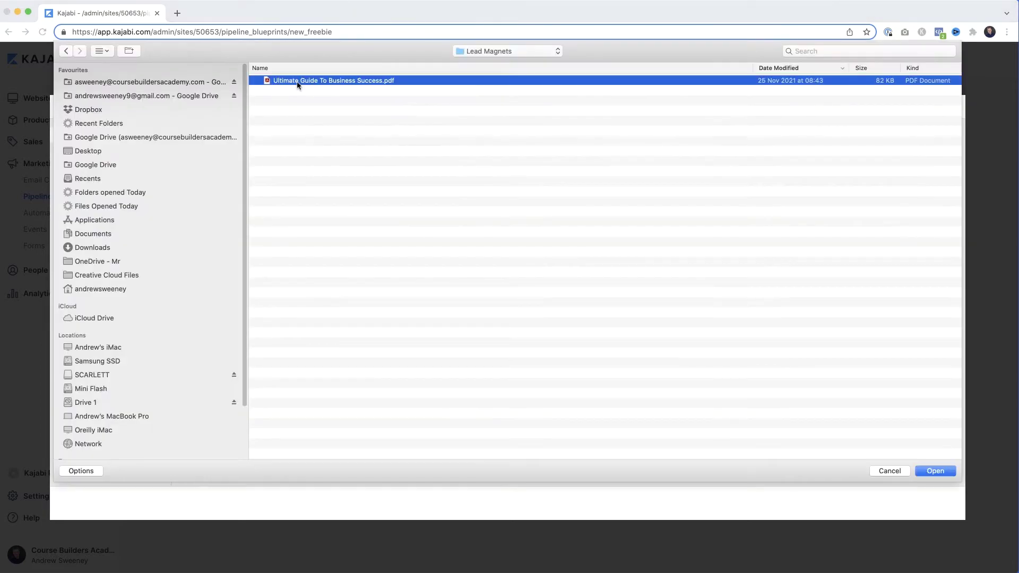
{"action": "left_click", "coordinate": [935, 471]}
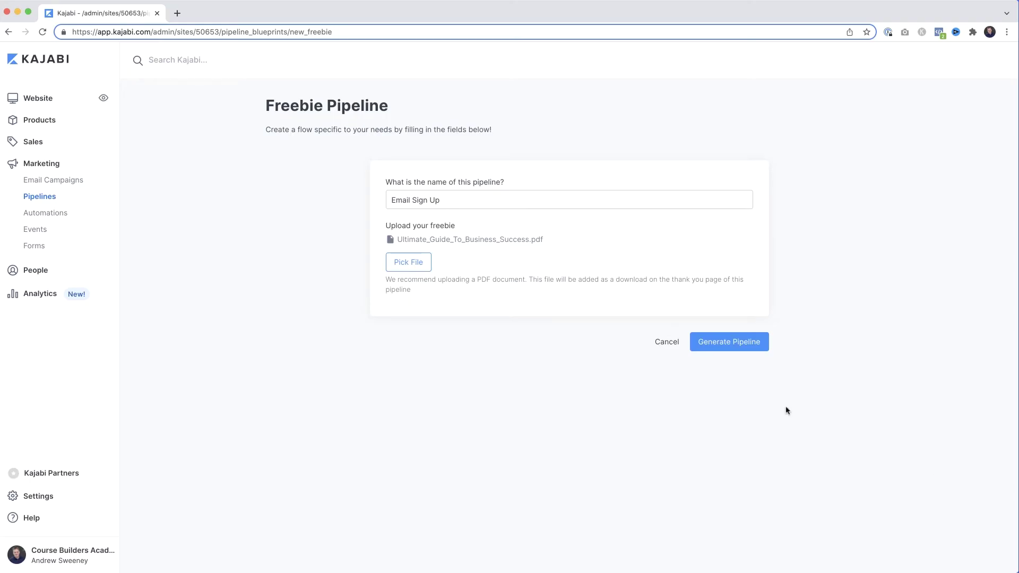
{"action": "left_click", "coordinate": [720, 345]}
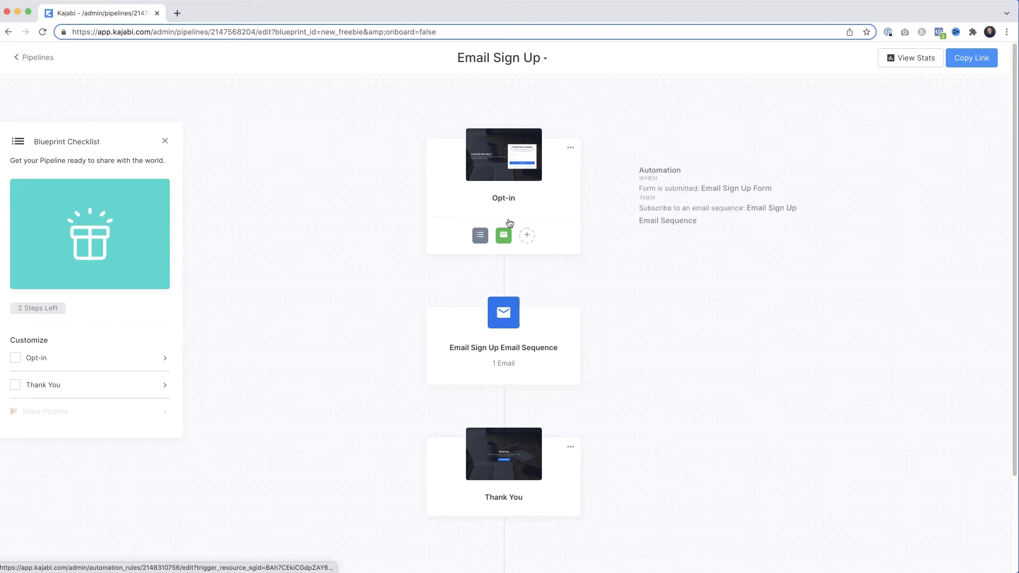
- Open the pipeline's Opt-in page for editing and widen the hero section's text block to 12 columns
{"action": "left_click", "coordinate": [505, 167]}
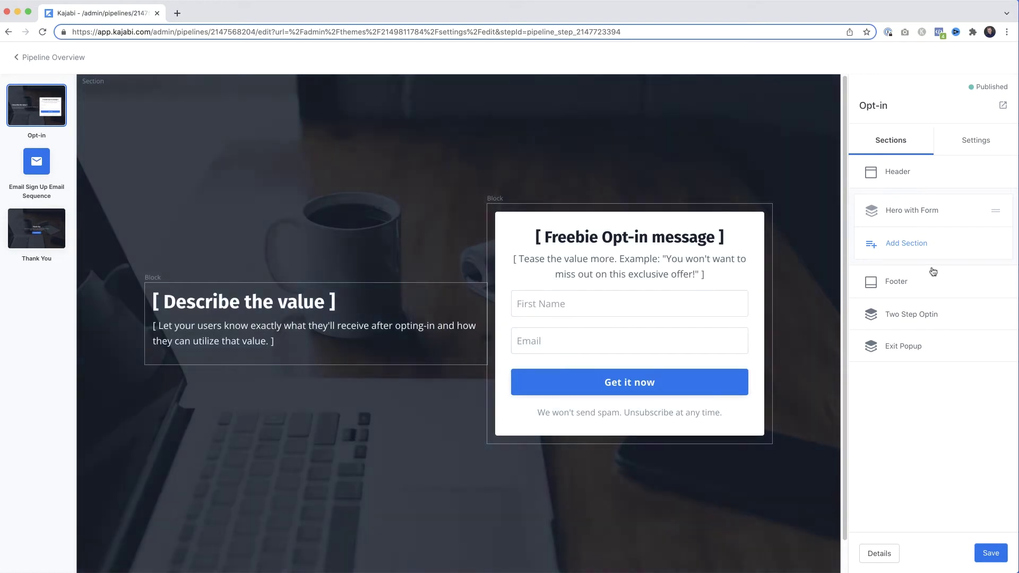
{"action": "left_click", "coordinate": [915, 245]}
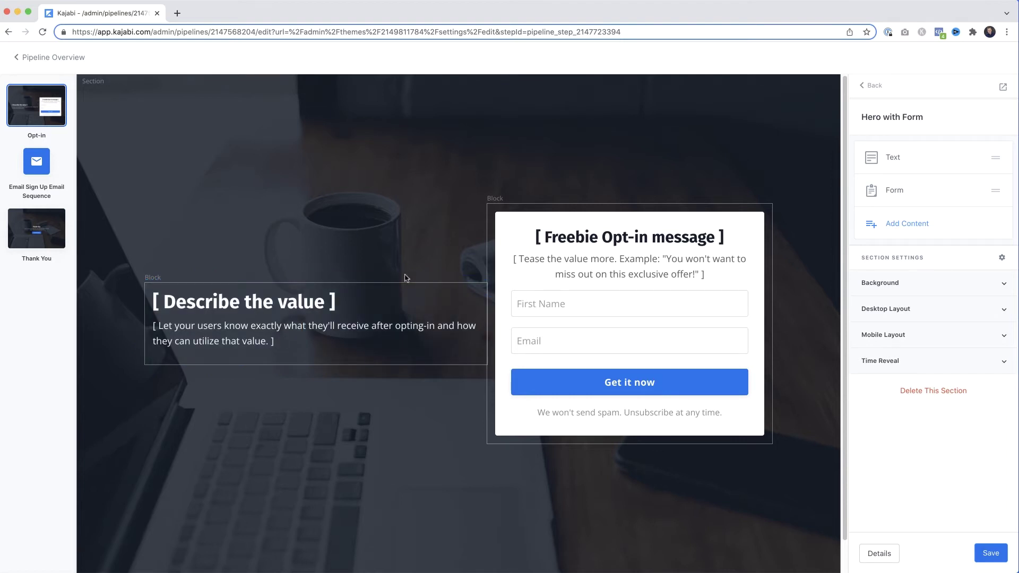
{"action": "left_click", "coordinate": [374, 322]}
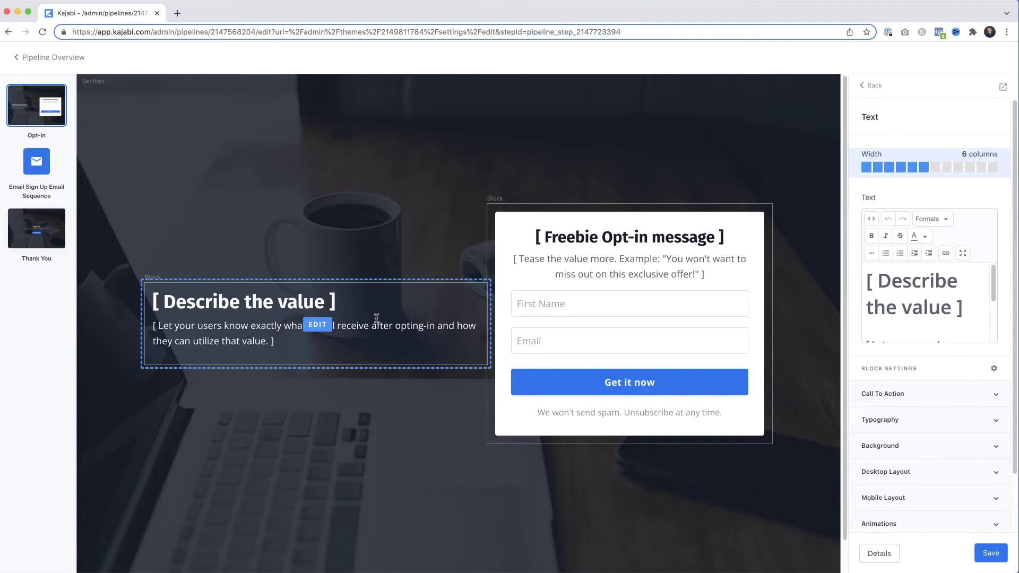
{"action": "left_click", "coordinate": [993, 168]}
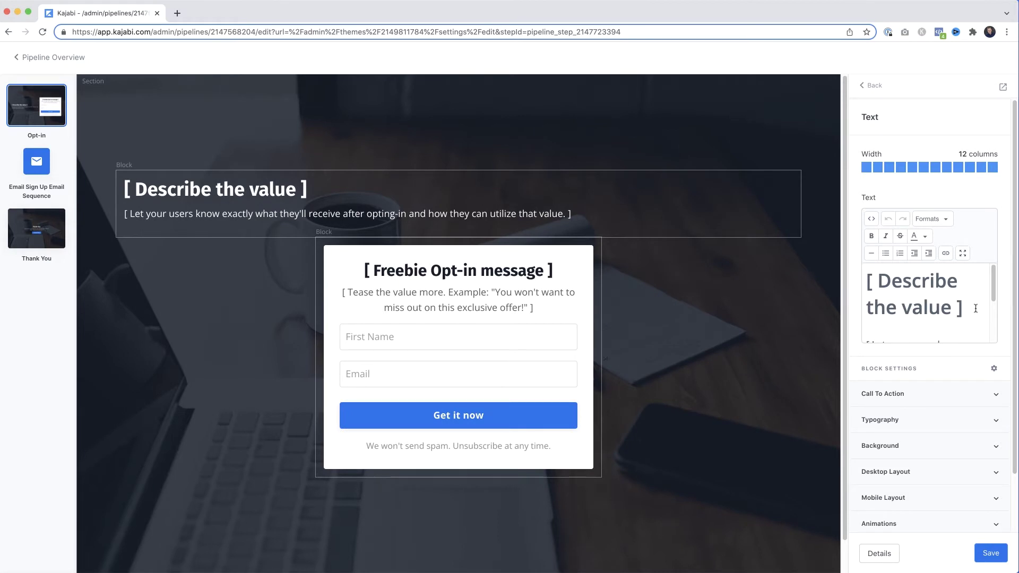
- Replace the text block's placeholder heading with "How To Build An Online Business In 7 Days"
{"action": "left_click_drag", "start_coordinate": [972, 310], "coordinate": [846, 290]}
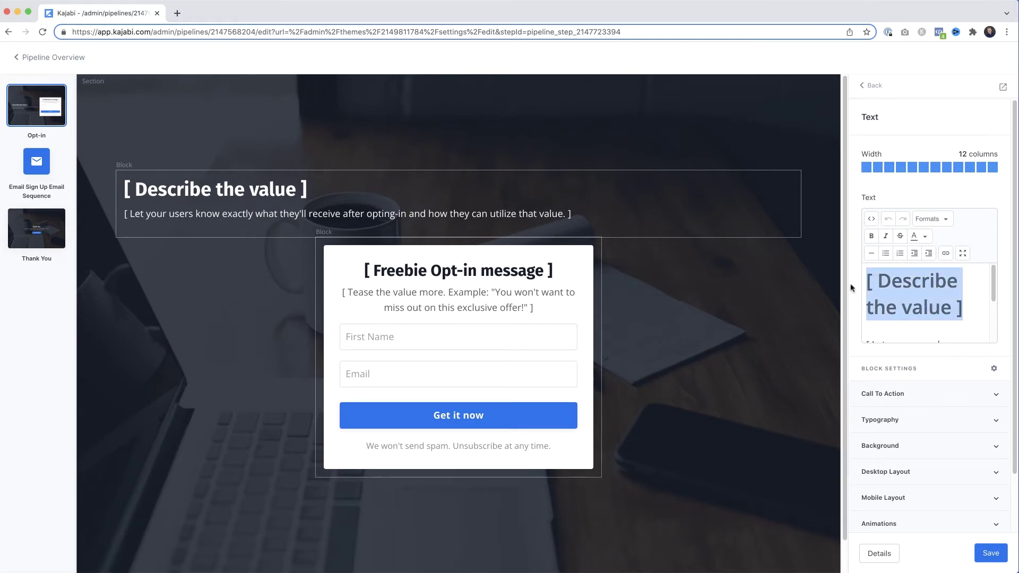
{"action": "type", "text": "How To Build An Online Business"}
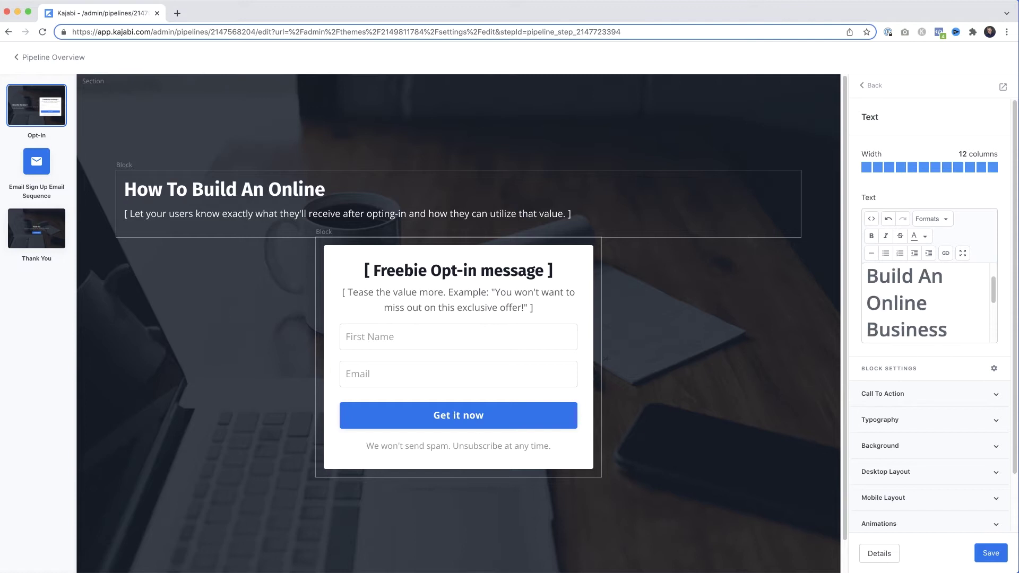
{"action": "type", "text": " in 7 Days"}
- Replace the placeholder sentence under the heading with "The Lazy Way To Building A Successful Business Revealed!"
{"action": "scroll", "coordinate": [880, 335], "scroll_direction": "down", "scroll_amount": 4}
{"action": "left_click_drag", "start_coordinate": [880, 334], "coordinate": [858, 278]}
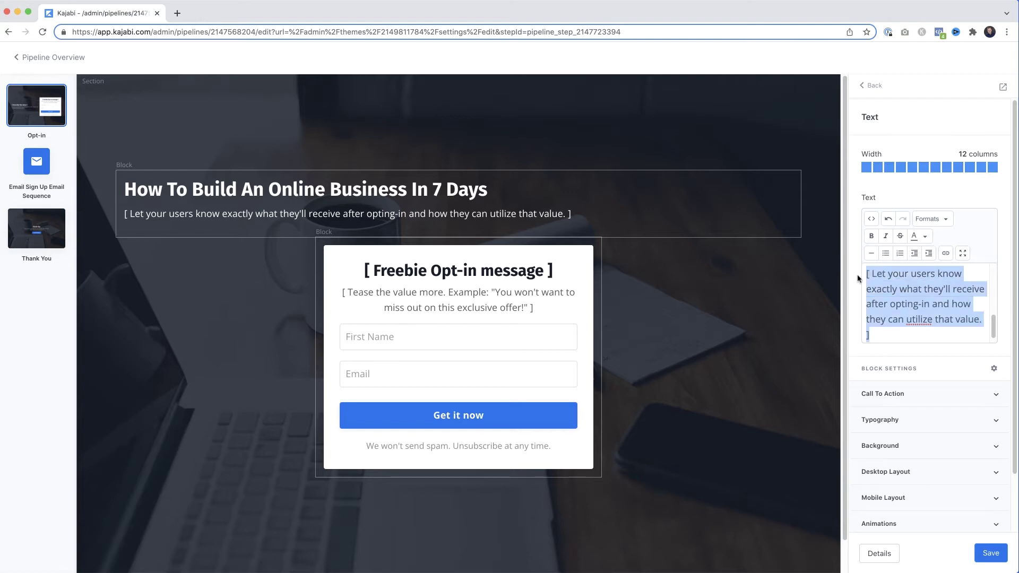
{"action": "type", "text": "The Lazy Way To Building A Suc"}
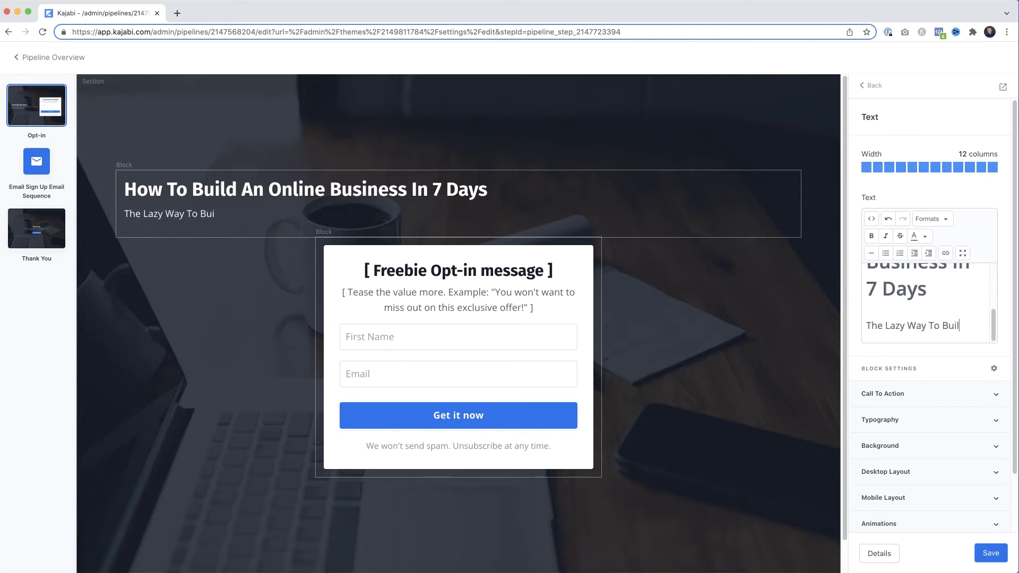
{"action": "type", "text": "cessful"}
{"action": "type", "text": "Revealed!"}
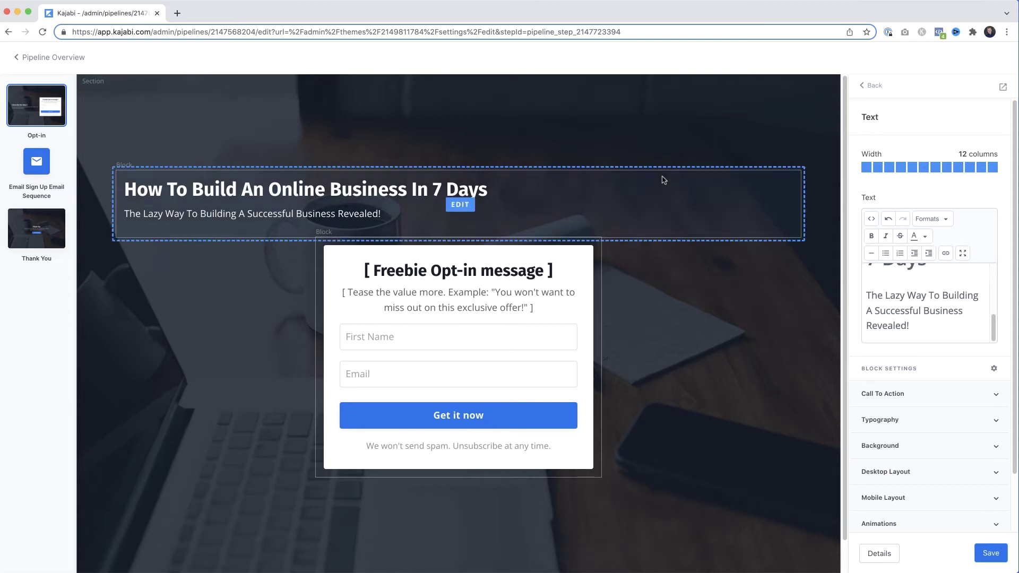
- Center all of the text in the hero text block and save the page
{"action": "left_click", "coordinate": [942, 321]}
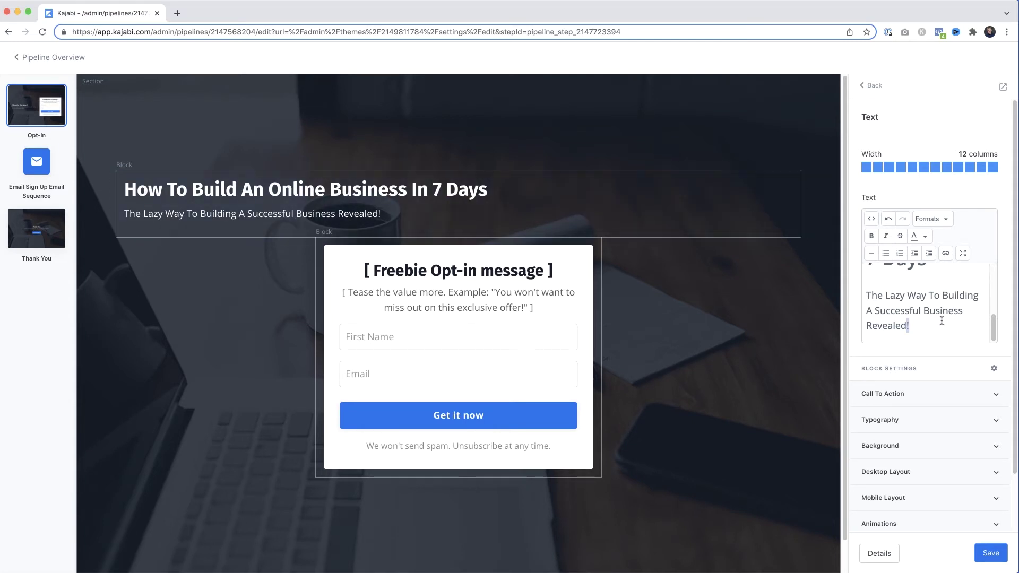
{"action": "key", "text": "super+a"}
{"action": "left_click", "coordinate": [946, 220]}
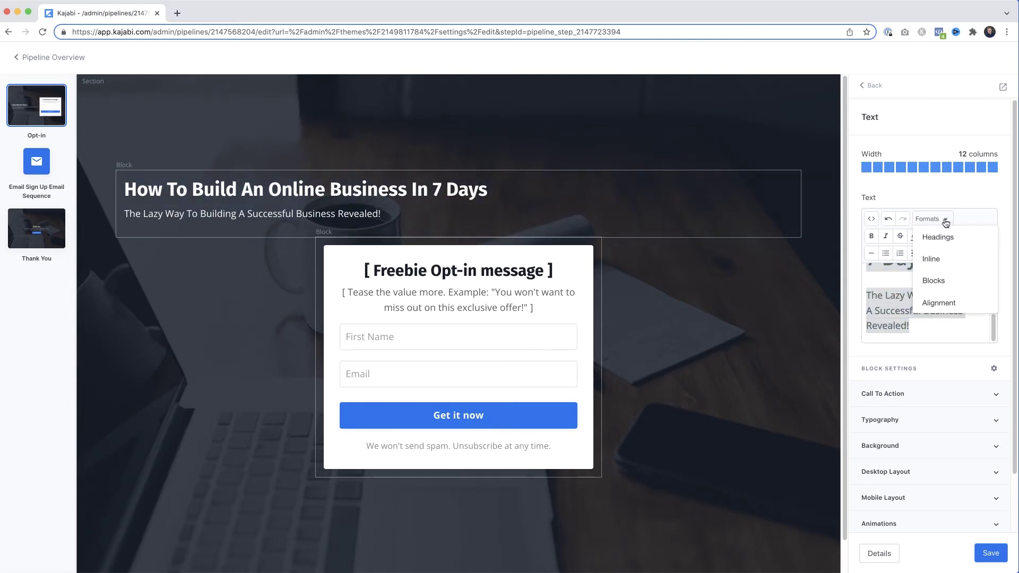
{"action": "mouse_move", "coordinate": [945, 302]}
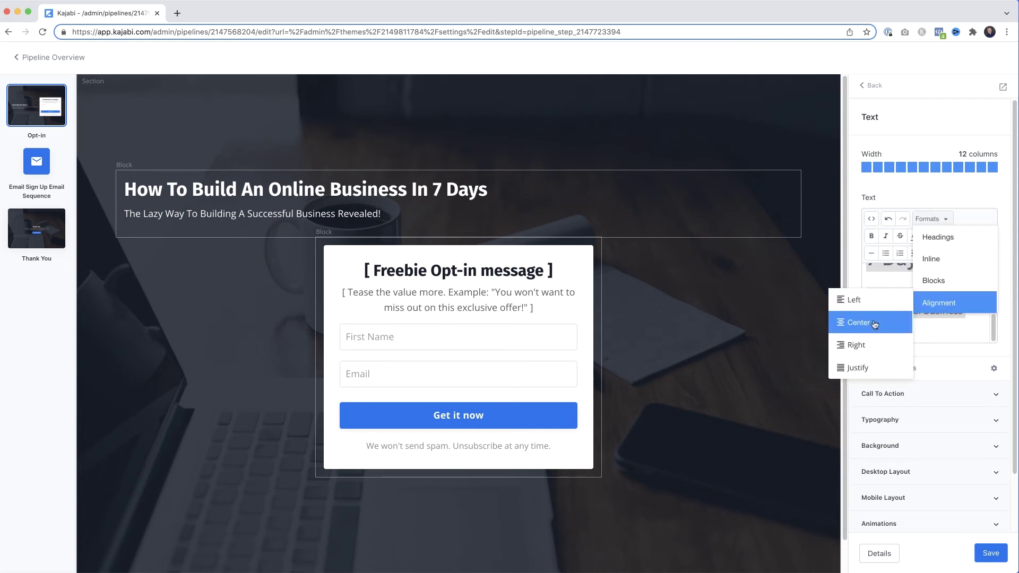
{"action": "left_click", "coordinate": [875, 323]}
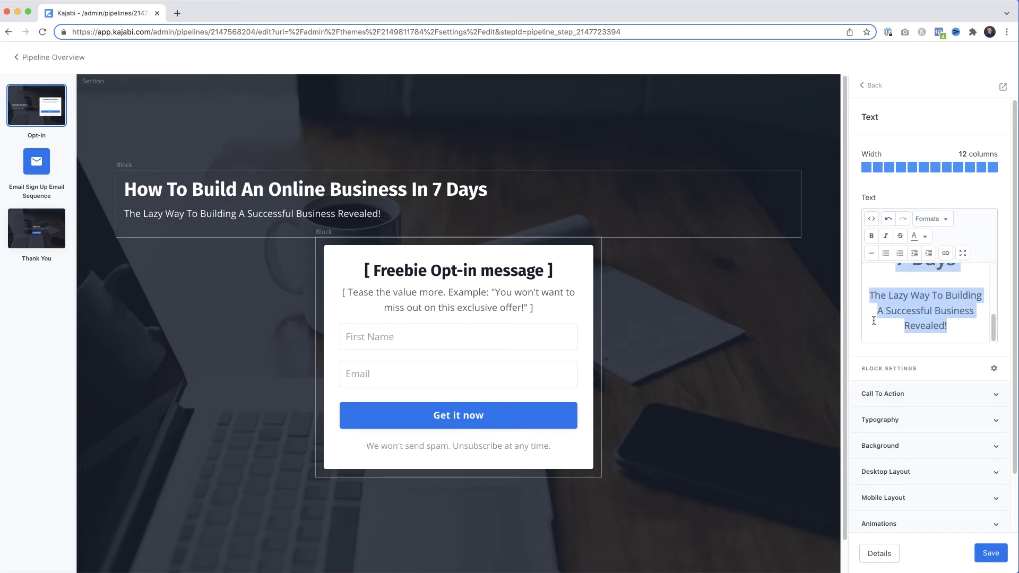
{"action": "left_click", "coordinate": [990, 553]}
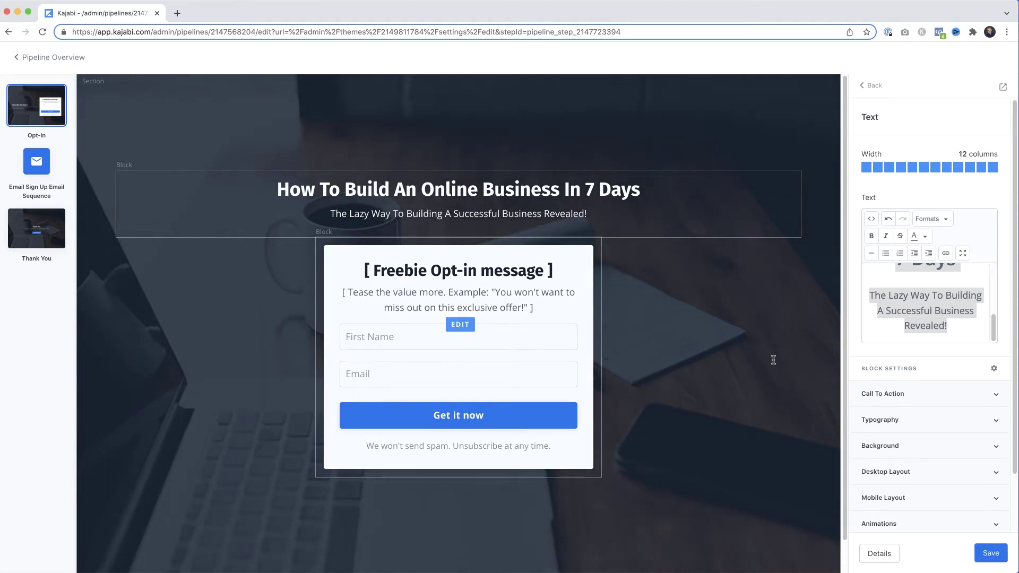
- Replace the opt-in form's placeholder heading with "Download The Ultimate Guide To Business Success."
{"action": "left_click", "coordinate": [485, 269]}
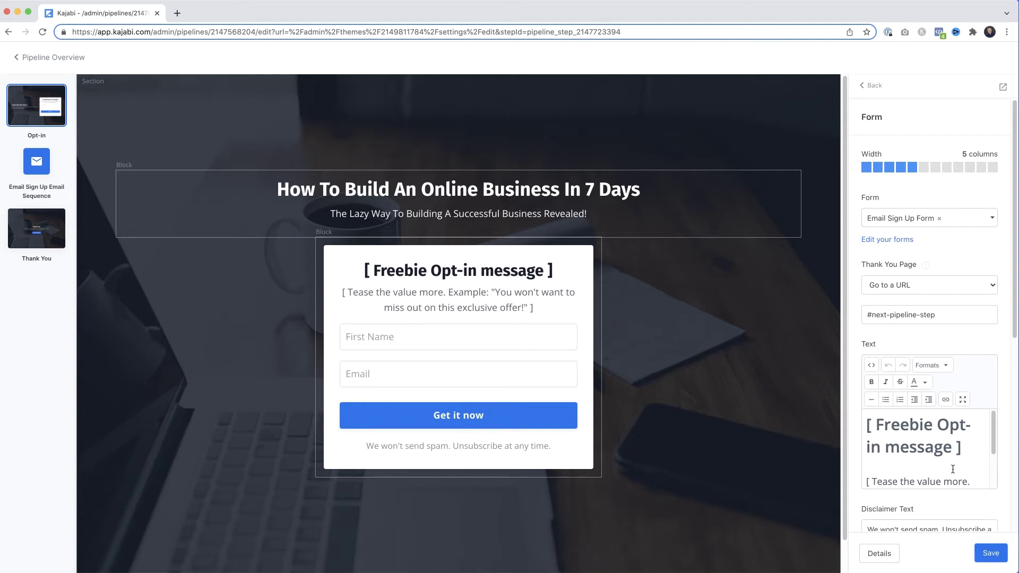
{"action": "left_click_drag", "start_coordinate": [963, 448], "coordinate": [858, 437]}
{"action": "type", "text": "Download The Ultimate Guide To B"}
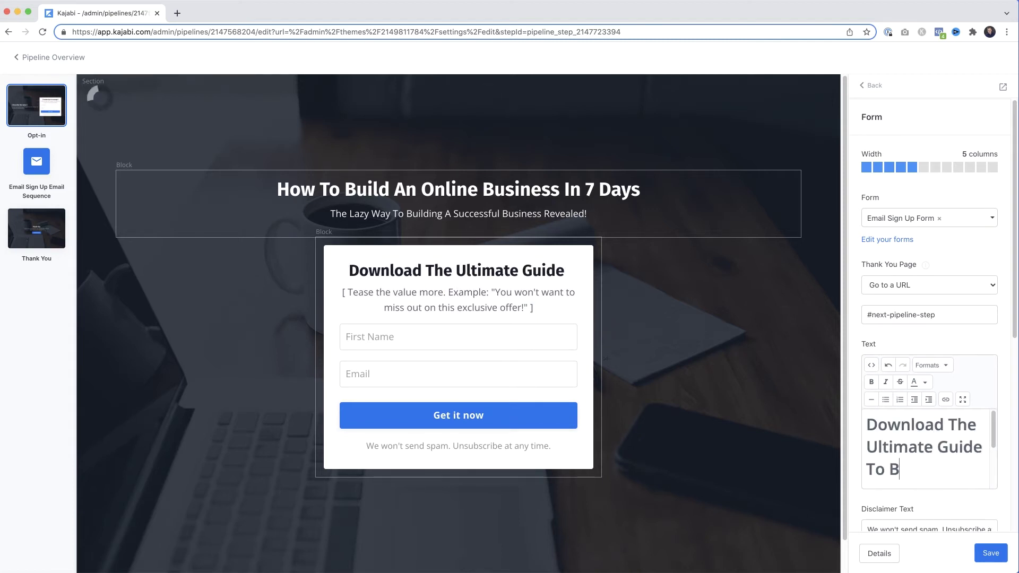
{"action": "type", "text": "usiness Success."}
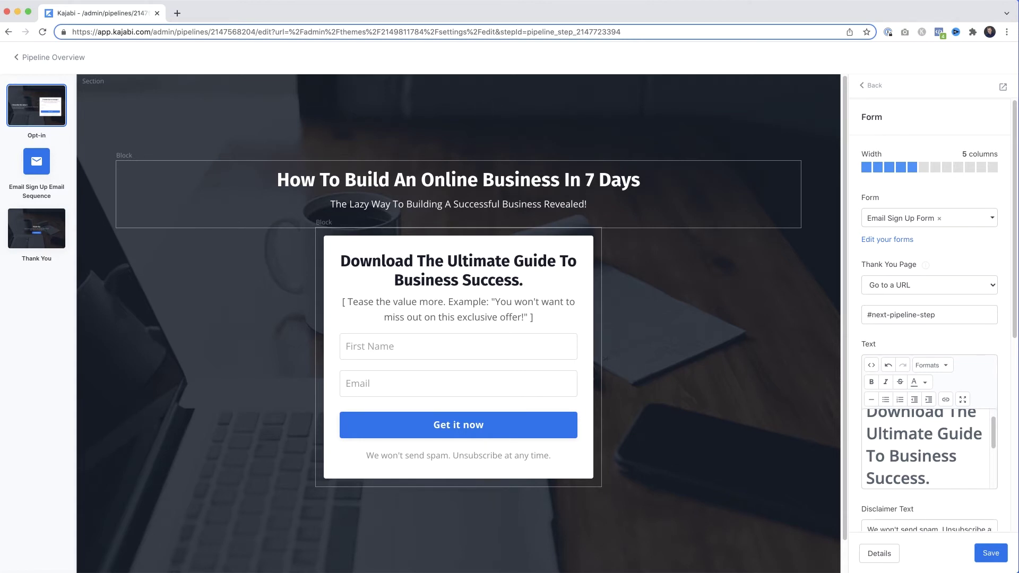
- Replace the placeholder sentence under the opt-in form's heading with "Rated The Best Business Guide For Startups"
{"action": "scroll", "coordinate": [927, 446], "scroll_direction": "down", "scroll_amount": 3}
{"action": "left_click_drag", "start_coordinate": [951, 470], "coordinate": [860, 423]}
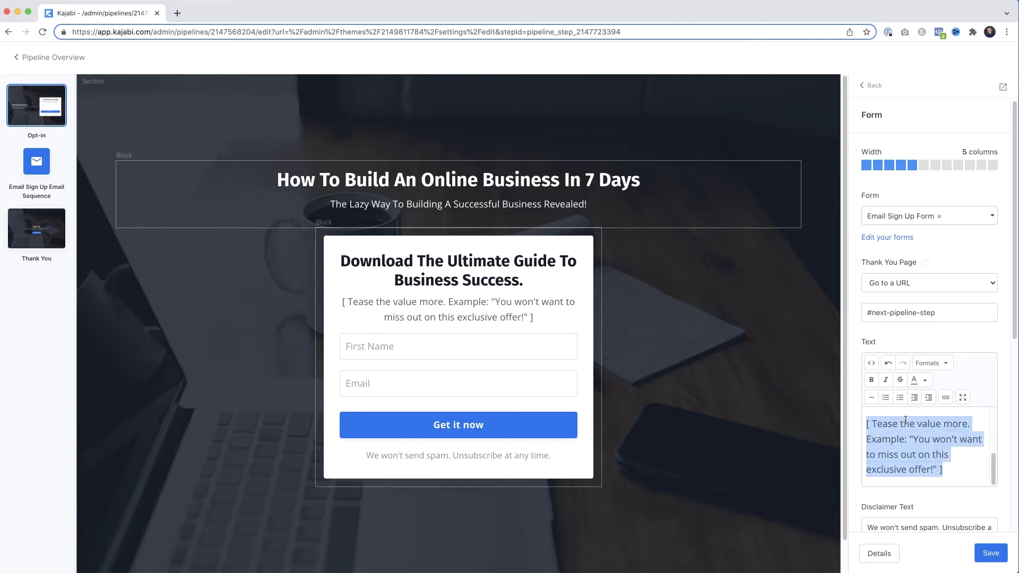
{"action": "key", "text": "ctrl+v"}
{"action": "type", "text": "Rate"}
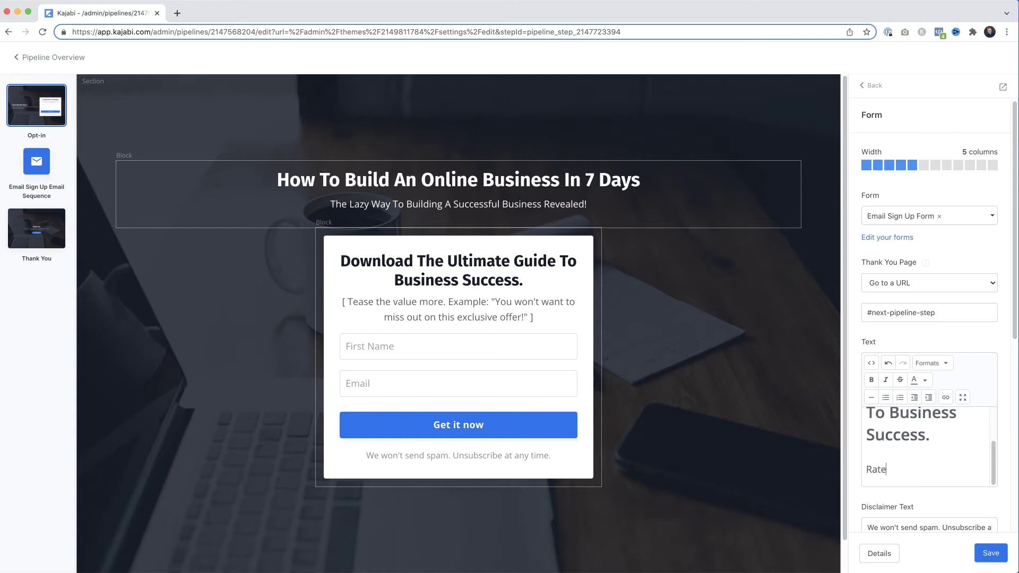
{"action": "type", "text": "d The Best Business Guide For Startups"}
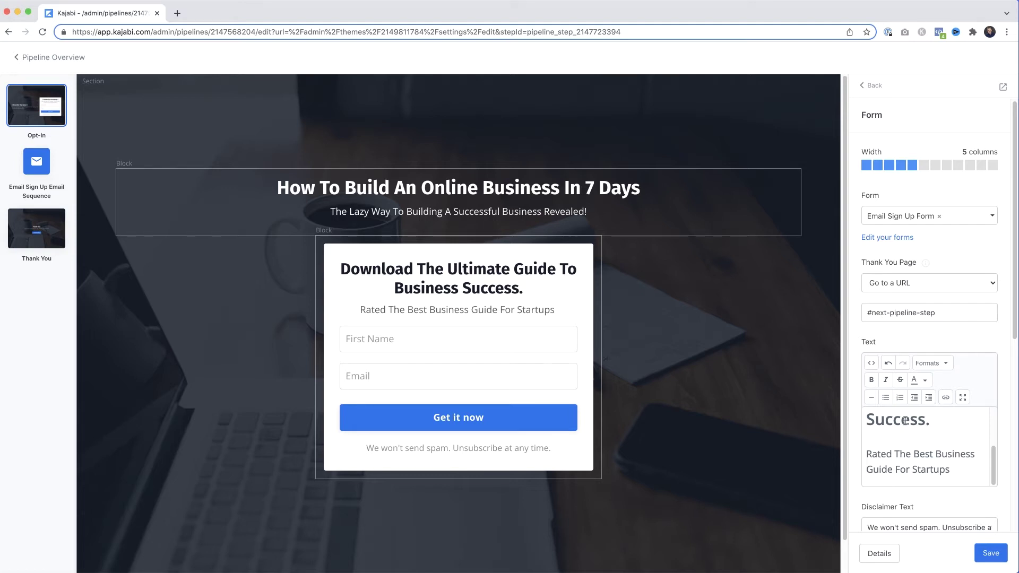
- Set the hero section's background color to solid blue
{"action": "left_click", "coordinate": [738, 453]}
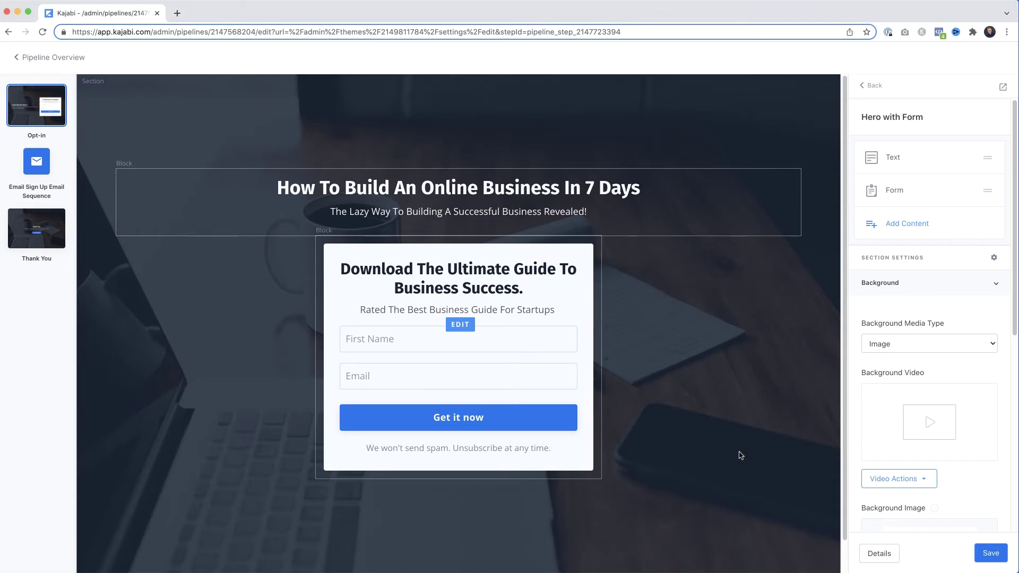
{"action": "scroll", "coordinate": [958, 442], "scroll_direction": "down", "scroll_amount": 7}
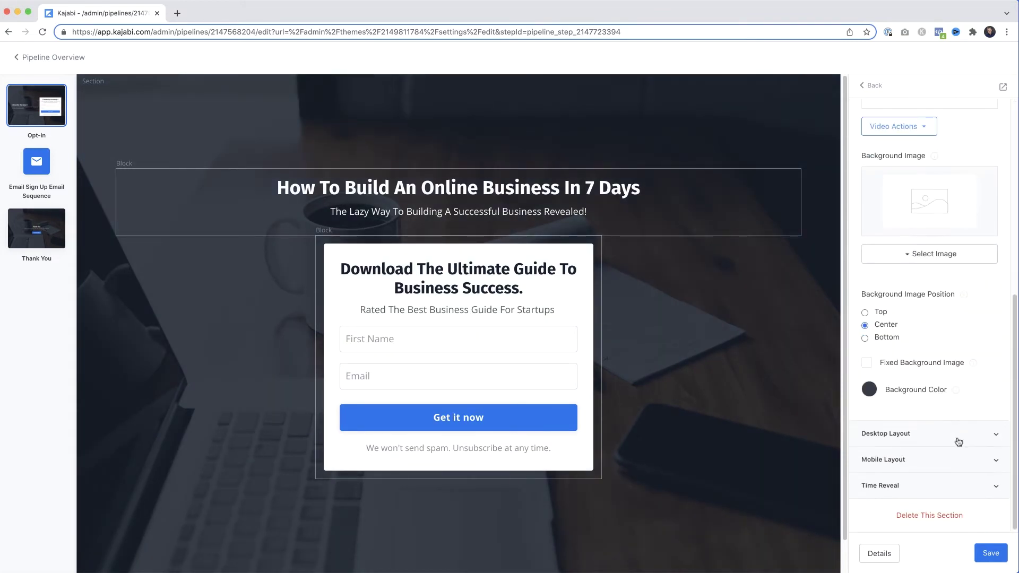
{"action": "left_click", "coordinate": [867, 391]}
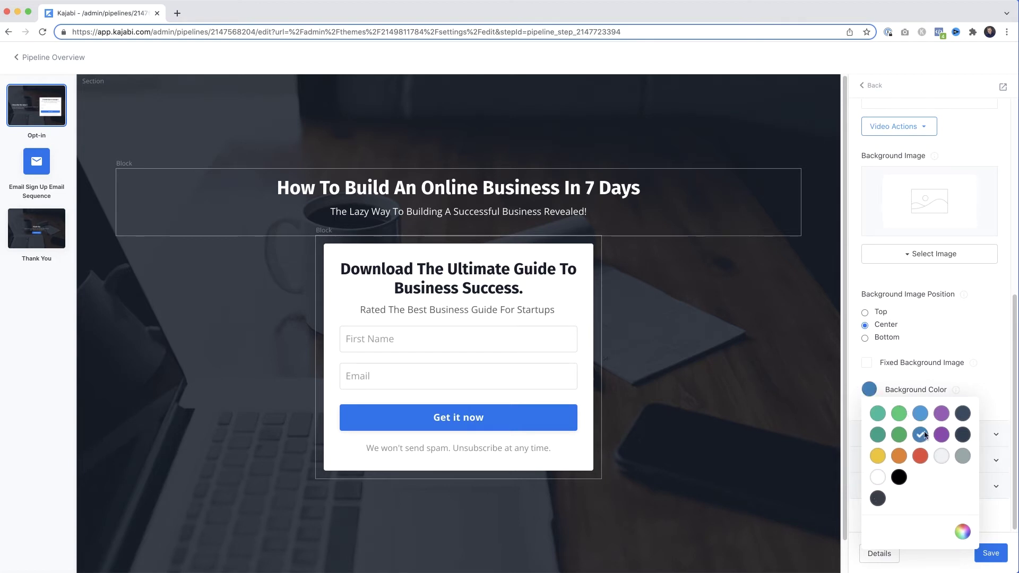
{"action": "left_click", "coordinate": [924, 436]}
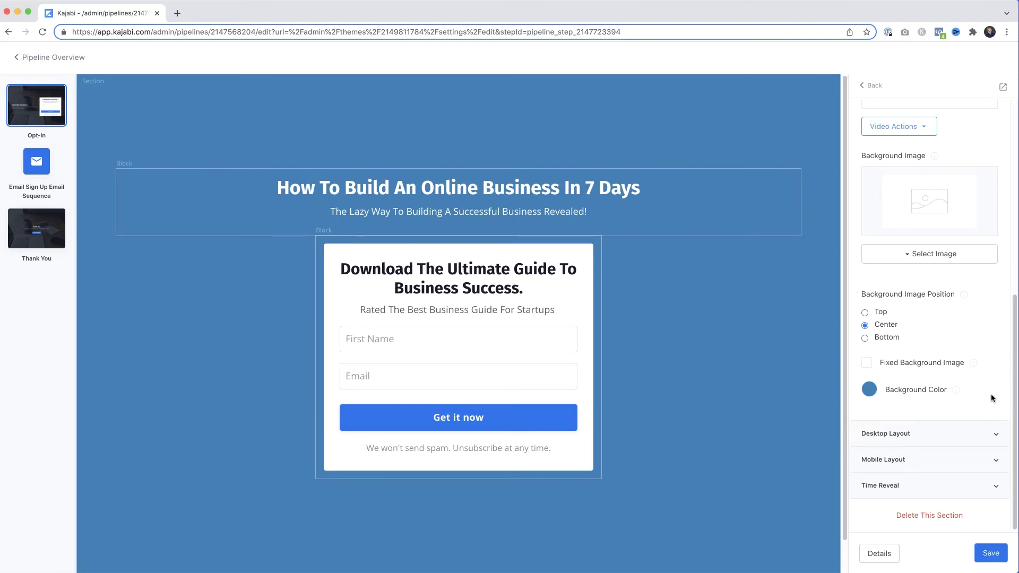
- Adjust the hero section's background color and opacity to a semi-transparent black overlay that lets the desk image show through
{"action": "left_click", "coordinate": [871, 392]}
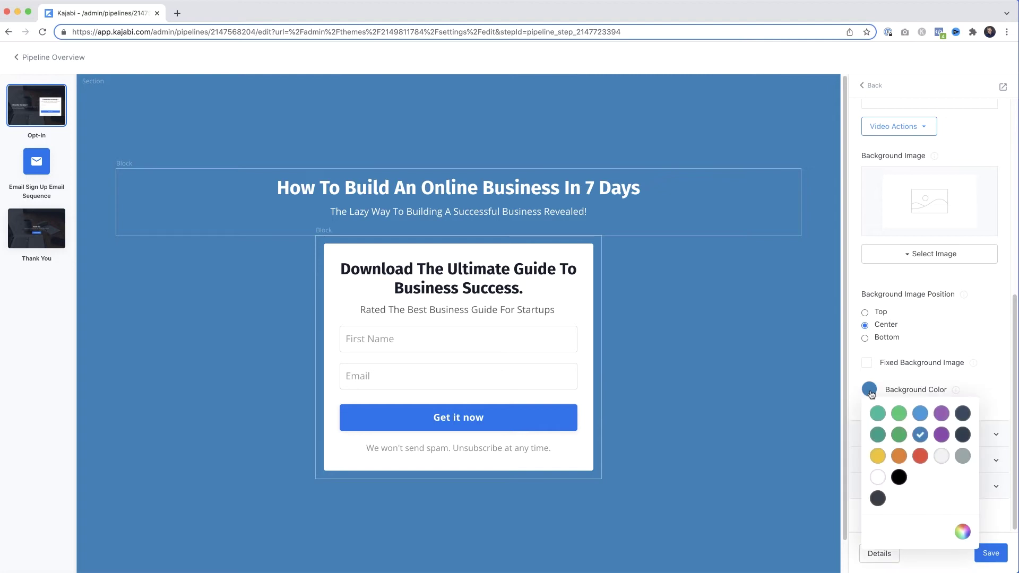
{"action": "left_click", "coordinate": [964, 534]}
{"action": "left_click_drag", "start_coordinate": [1011, 509], "coordinate": [979, 509]}
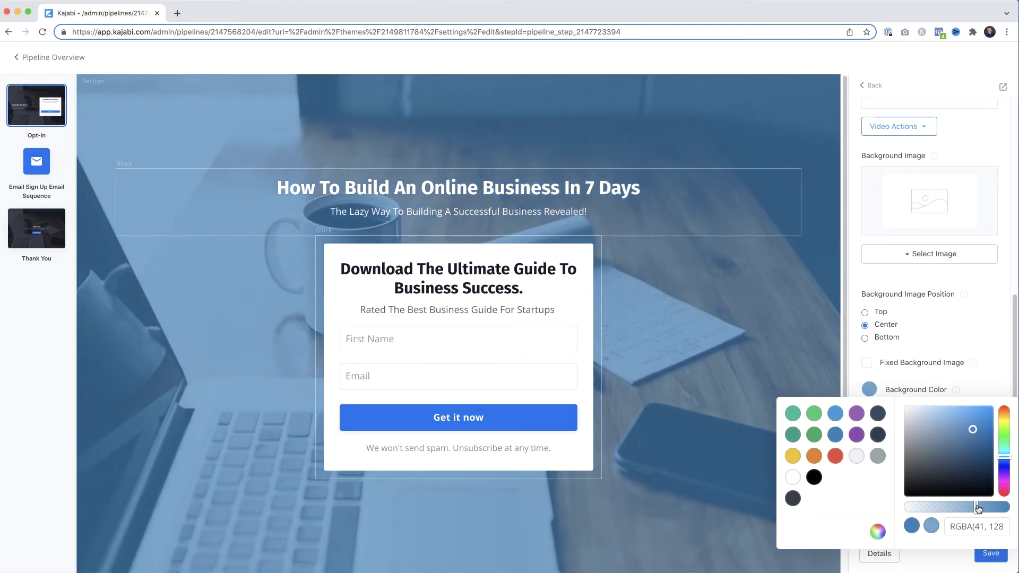
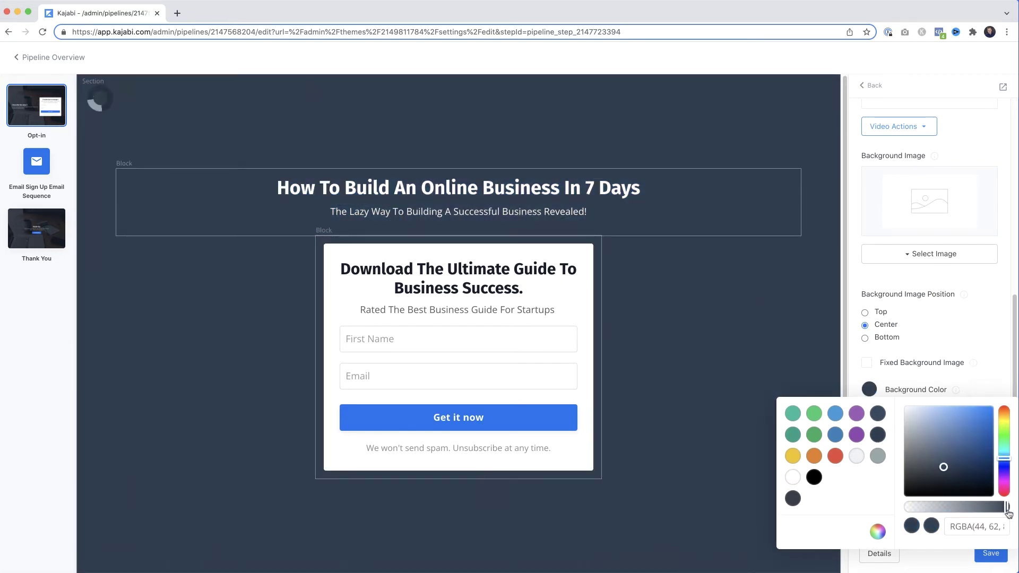
{"action": "left_click", "coordinate": [998, 379]}
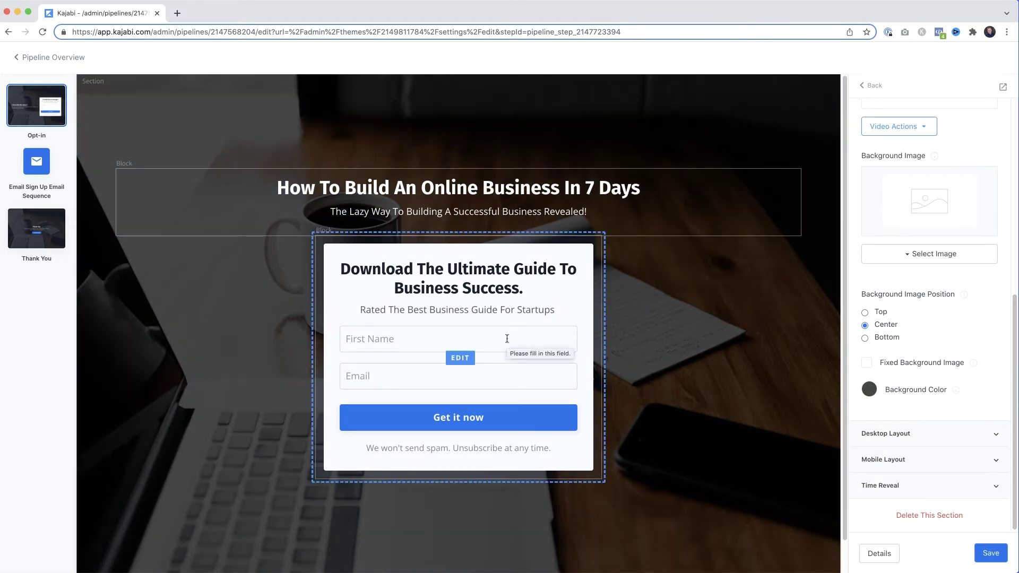
- Change the opt-in form's button text to "Get Your Free Guide"
{"action": "left_click", "coordinate": [479, 419]}
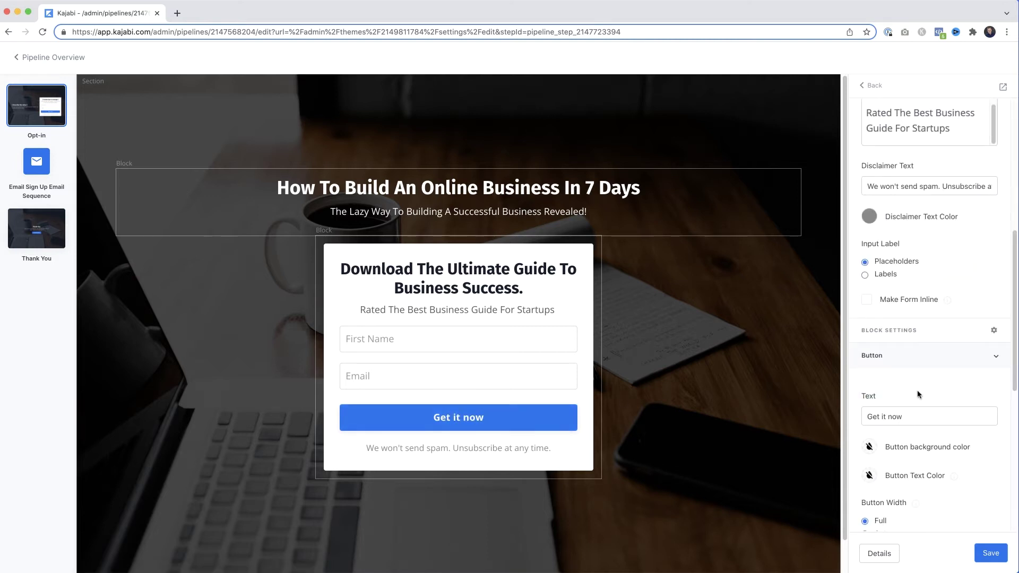
{"action": "scroll", "coordinate": [916, 395], "scroll_direction": "down", "scroll_amount": 1}
{"action": "triple_click", "coordinate": [914, 408]}
{"action": "type", "text": "Get Your Free Guide"}
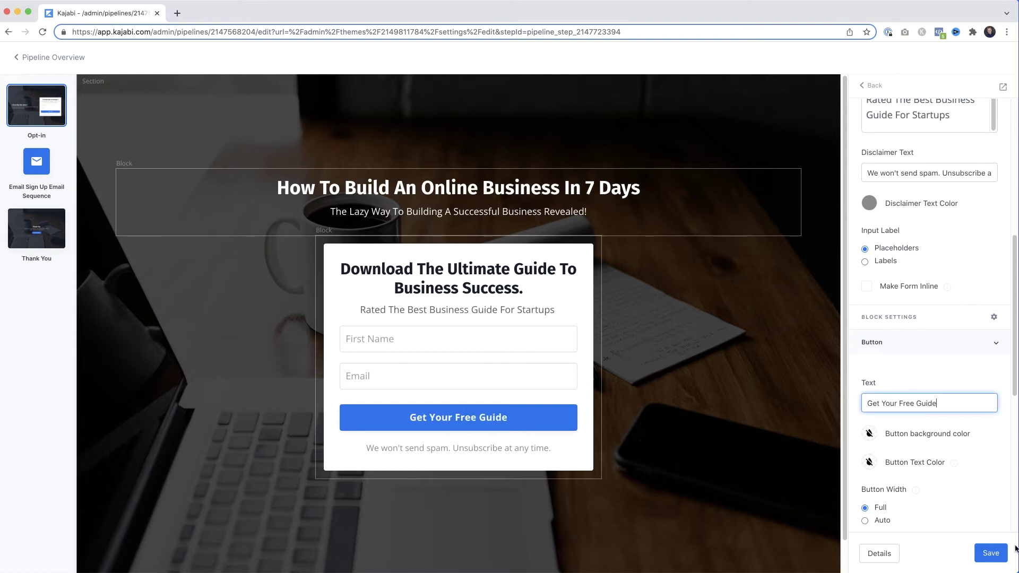
{"action": "left_click", "coordinate": [886, 515]}
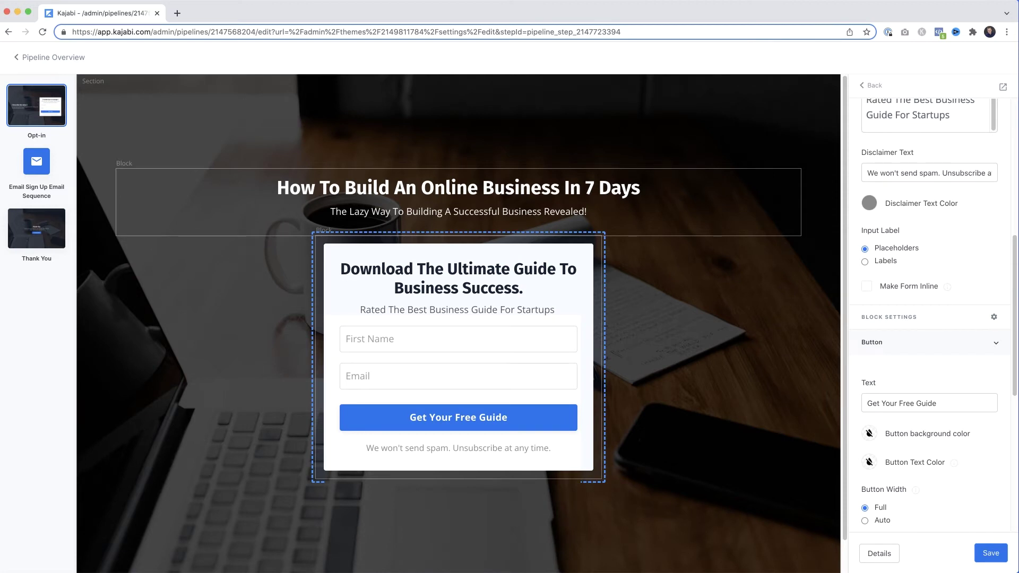
- Go from the form block's settings to the site's forms and open the Email Sign Up Form for editing
{"action": "scroll", "coordinate": [929, 319], "scroll_direction": "up", "scroll_amount": 7}
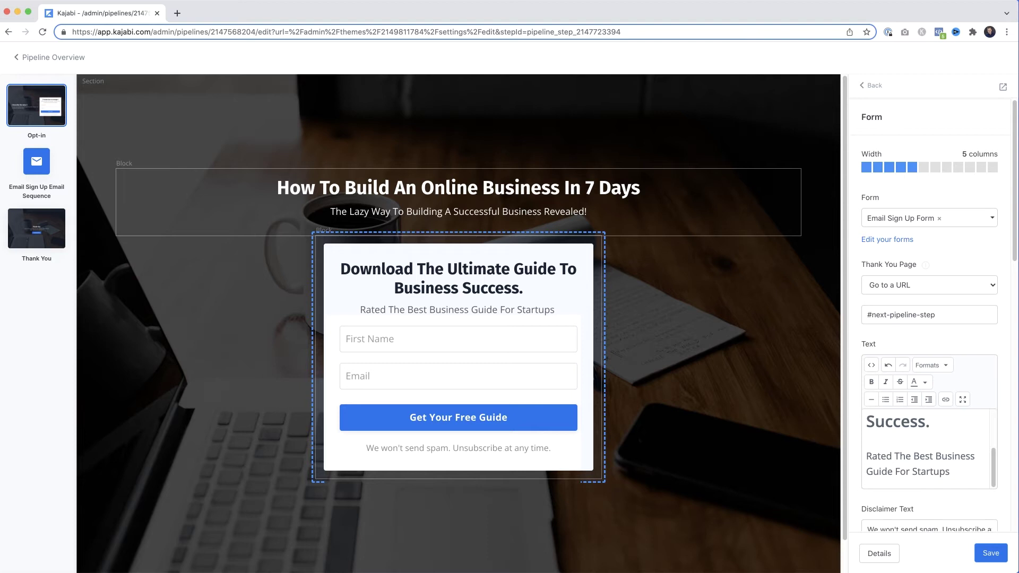
{"action": "left_click", "coordinate": [902, 240]}
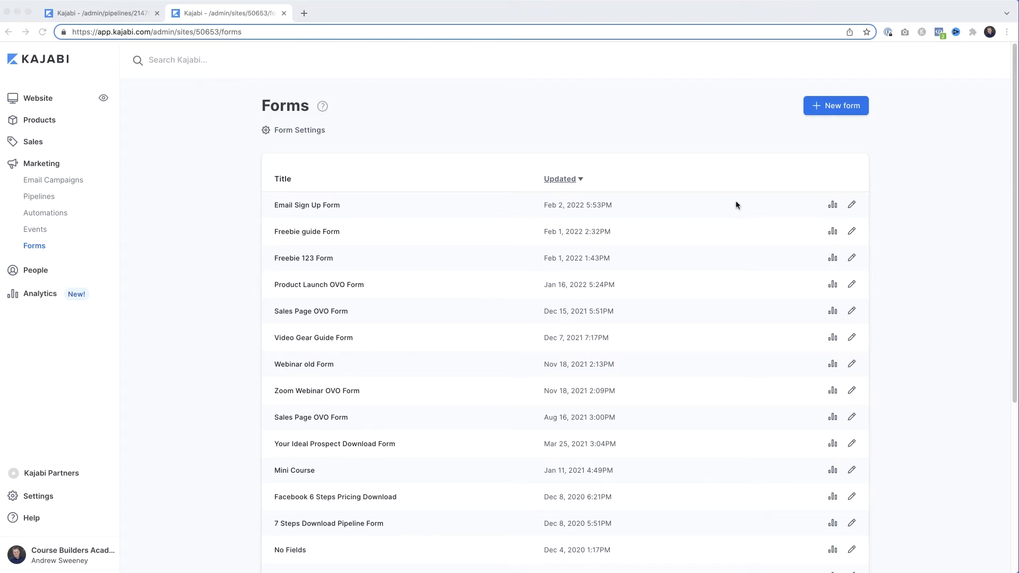
{"action": "left_click", "coordinate": [852, 205]}
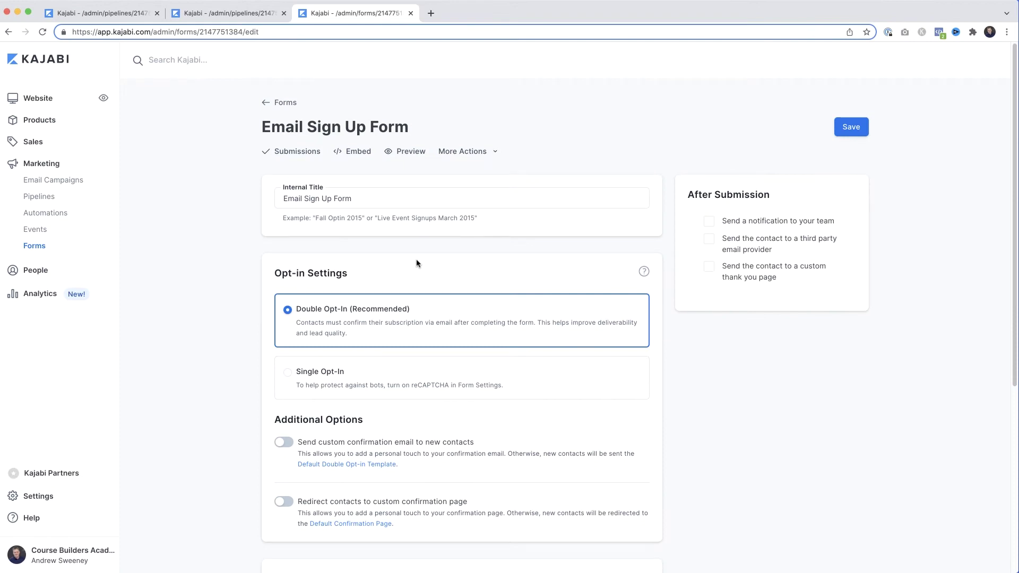
- Turn on the custom confirmation email for new contacts in the form's double opt-in settings
{"action": "left_click", "coordinate": [285, 442]}
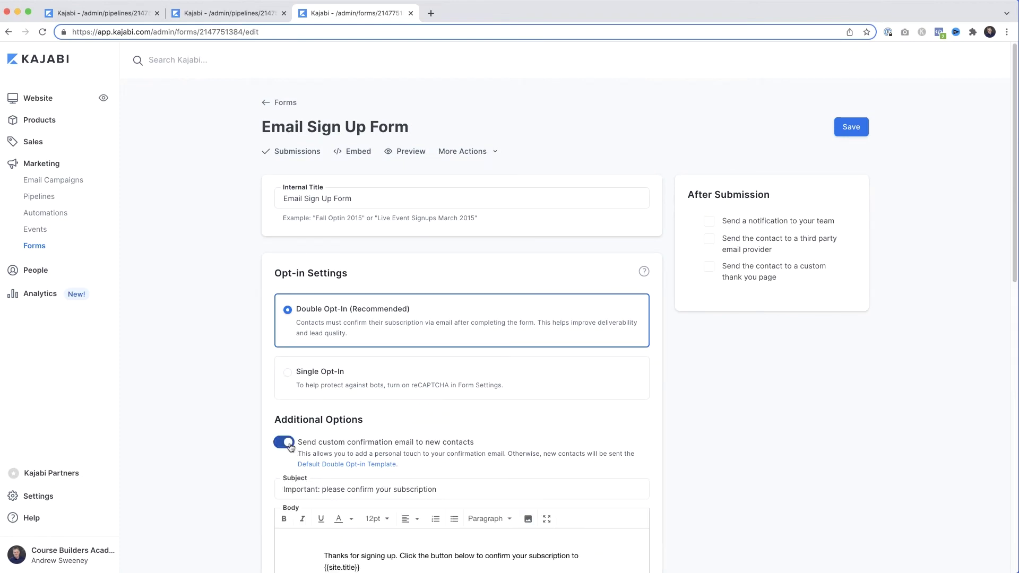
{"action": "scroll", "coordinate": [291, 447], "scroll_direction": "down", "scroll_amount": 5}
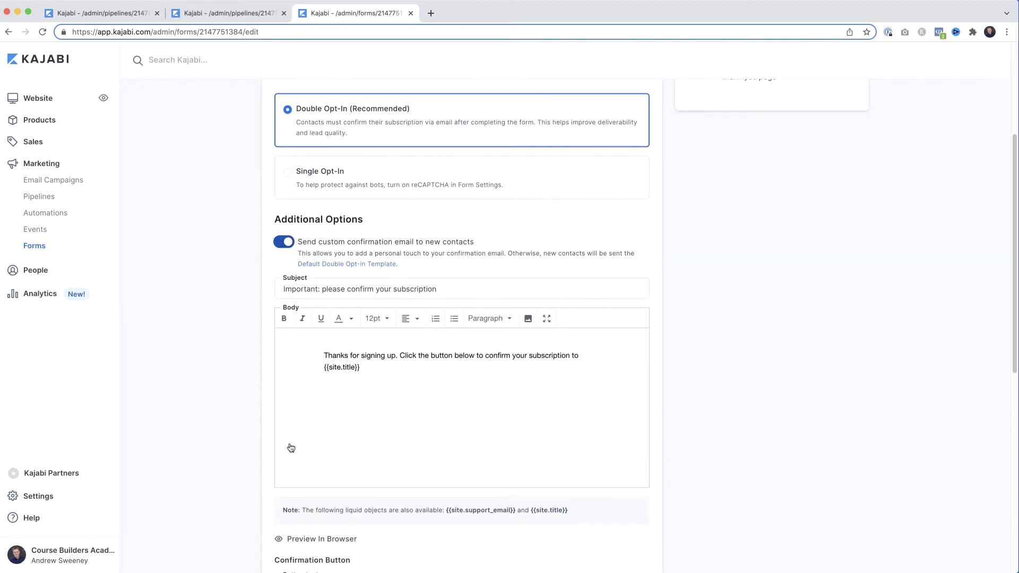
{"action": "scroll", "coordinate": [290, 446], "scroll_direction": "down", "scroll_amount": 1}
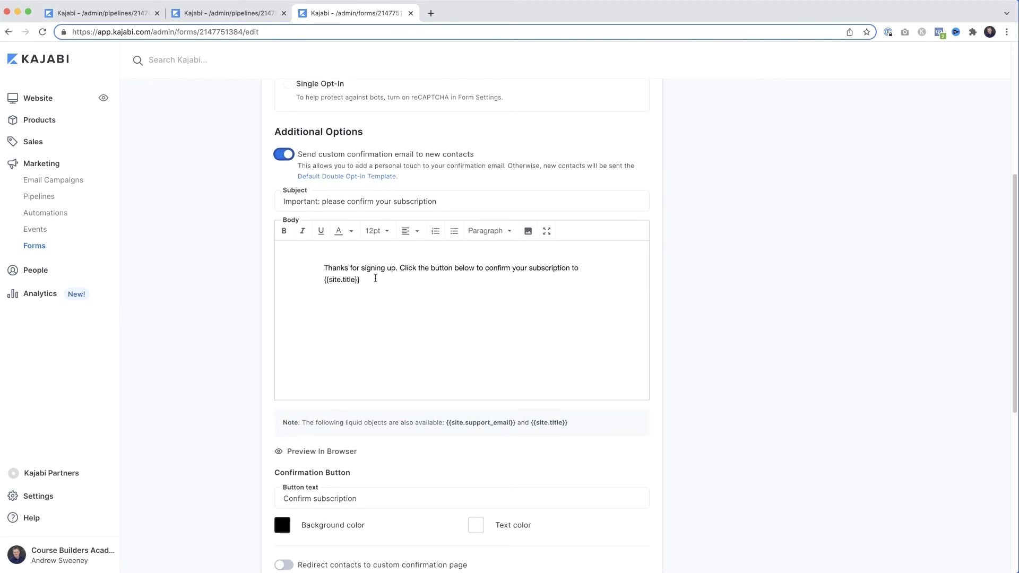
- Replace the email body with thanks for signing up to {{site.title}} and a promise of The Ultimate Guide To Business Success link after confirmation, and save
{"action": "left_click_drag", "start_coordinate": [375, 279], "coordinate": [315, 270]}
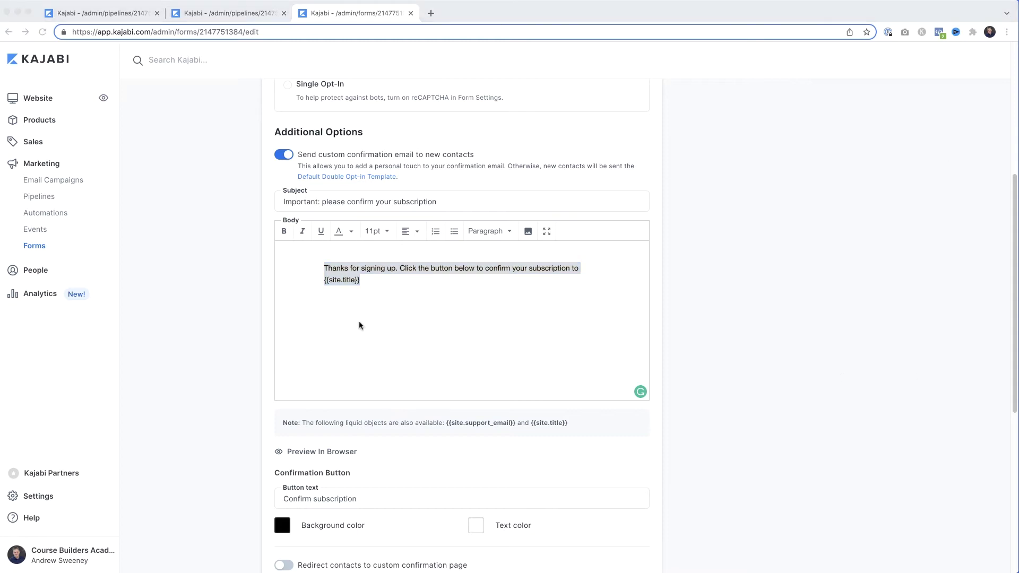
{"action": "type", "text": "Thank you for signing up to {{site.title}}, once you confirm your email address we’ll send you the link to download The Ultimate Guide To Business Success Thanks Andrew"}
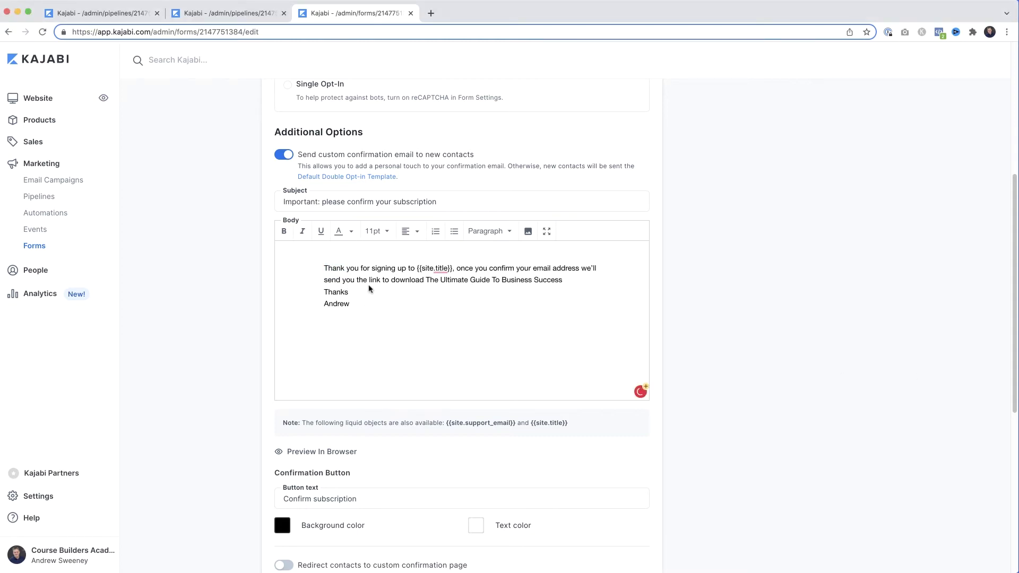
{"action": "scroll", "coordinate": [370, 288], "scroll_direction": "up", "scroll_amount": 5}
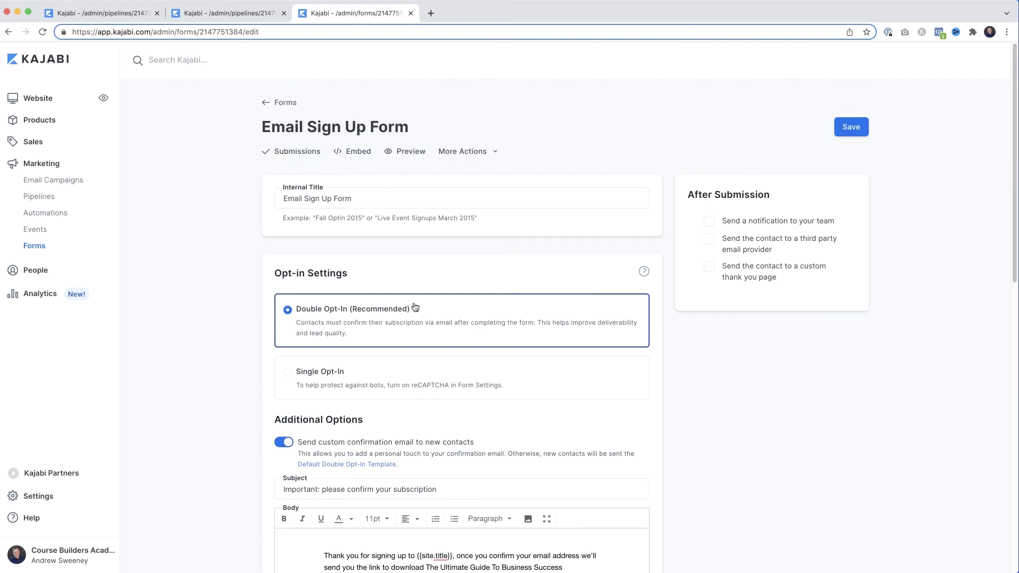
{"action": "left_click", "coordinate": [860, 128]}
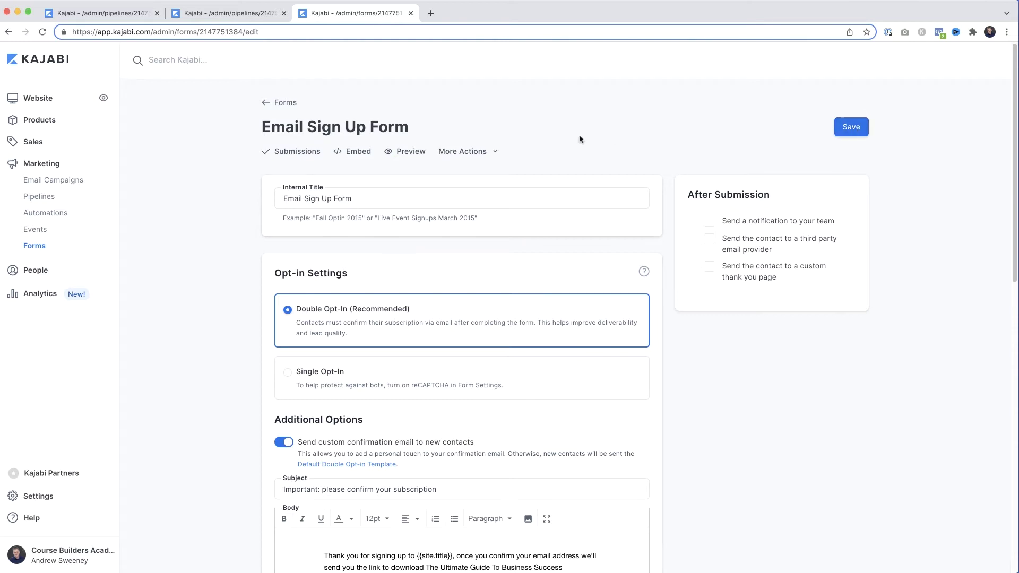
- Return to the Email Sign Up pipeline and open its Thank You page for editing
{"action": "left_click", "coordinate": [37, 198]}
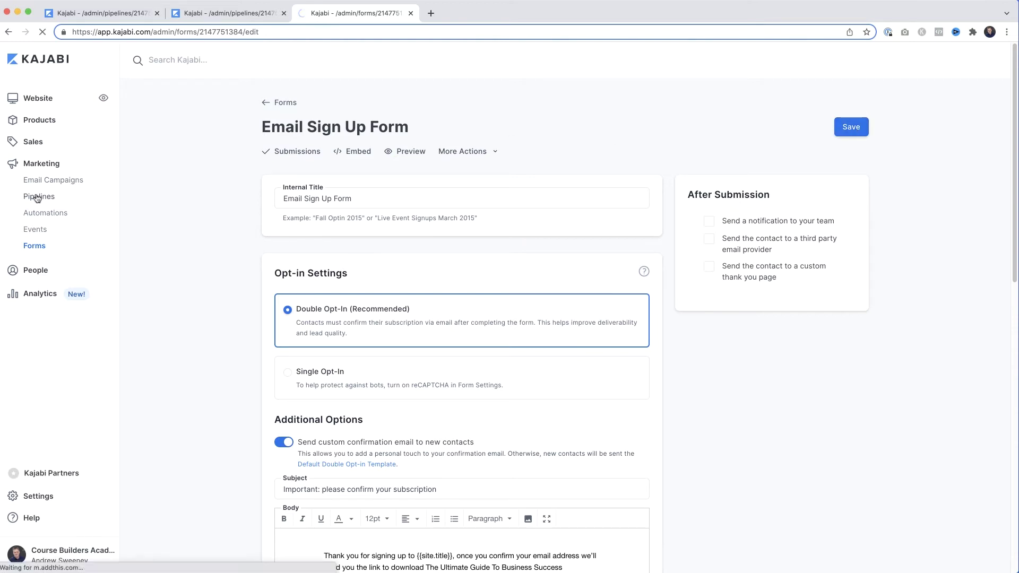
{"action": "left_click", "coordinate": [312, 218]}
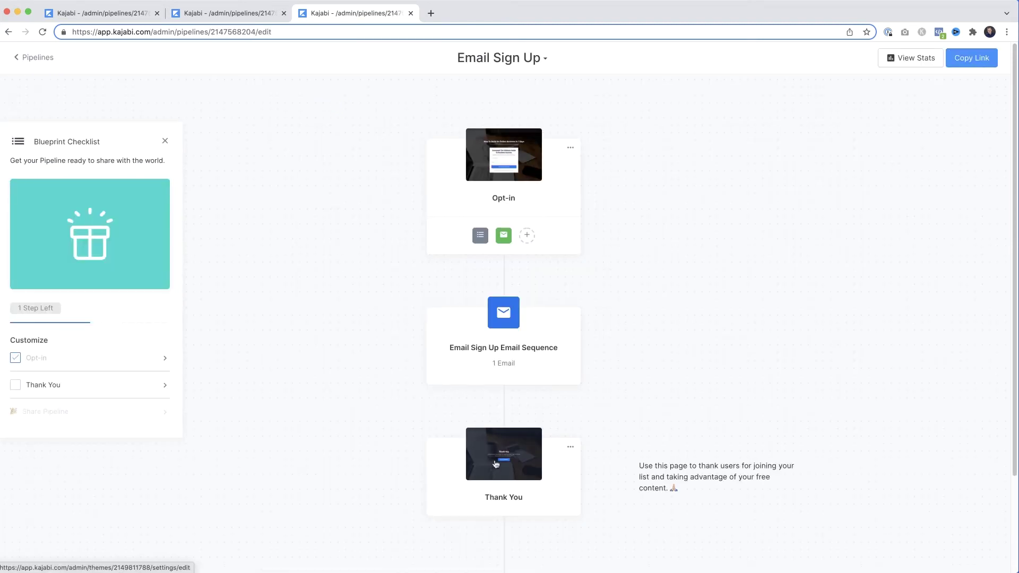
{"action": "left_click", "coordinate": [495, 464]}
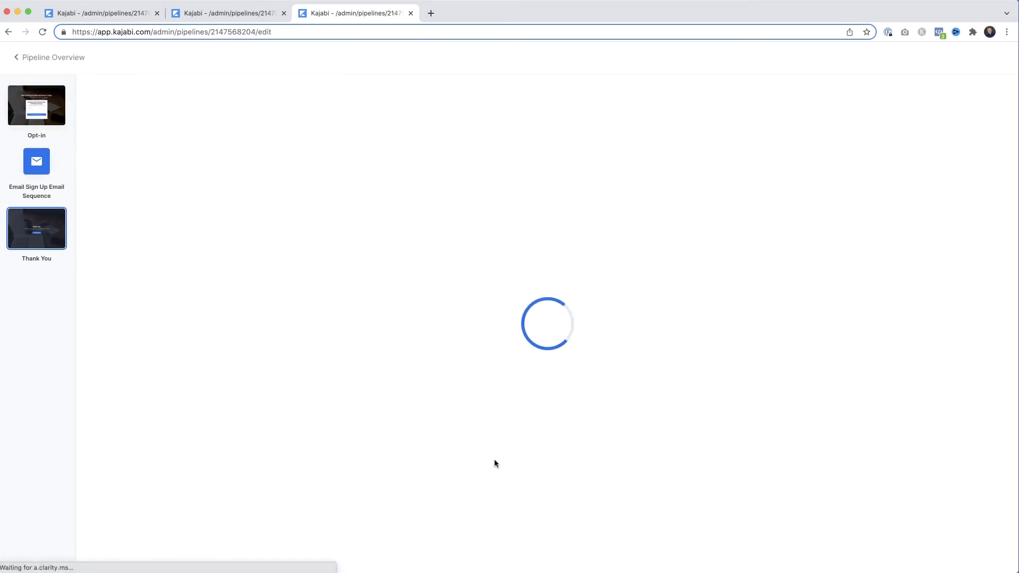
- Upload Ultimate Guide To Business Success.pdf as the file for the Thank You page's Download Now button and save the page
{"action": "left_click", "coordinate": [503, 365]}
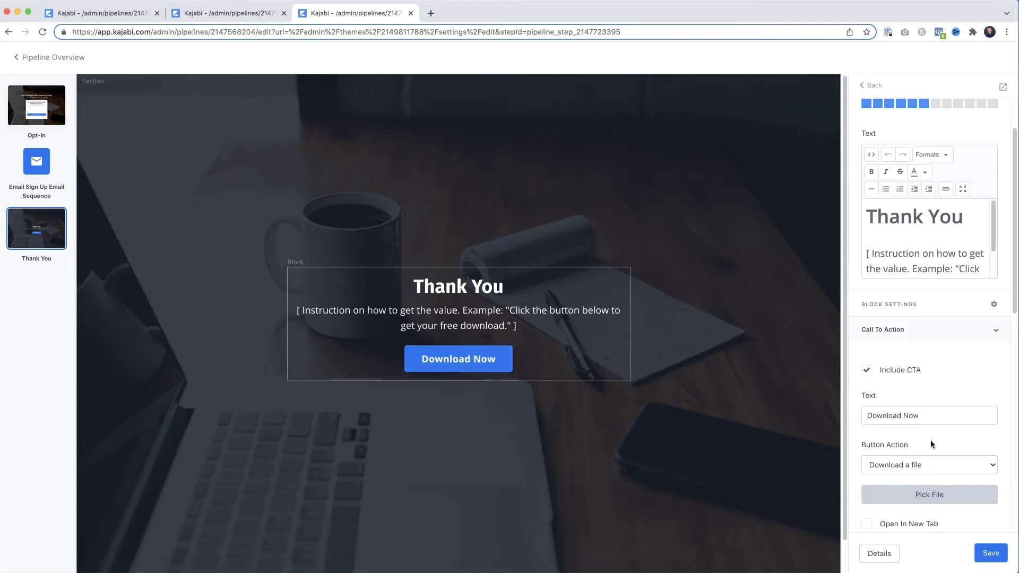
{"action": "scroll", "coordinate": [933, 446], "scroll_direction": "down", "scroll_amount": 1}
{"action": "scroll", "coordinate": [931, 446], "scroll_direction": "down", "scroll_amount": 1}
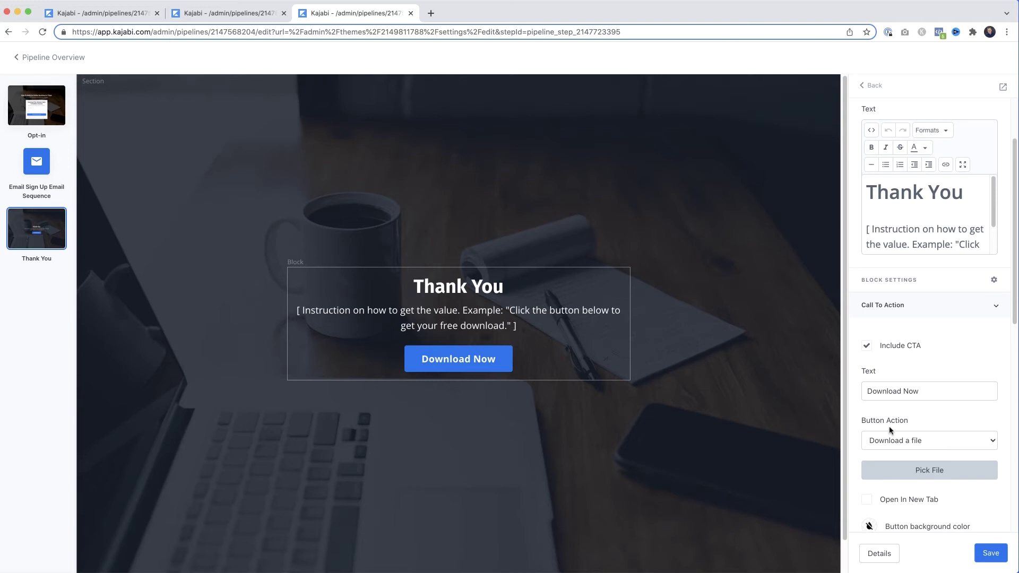
{"action": "left_click", "coordinate": [928, 472]}
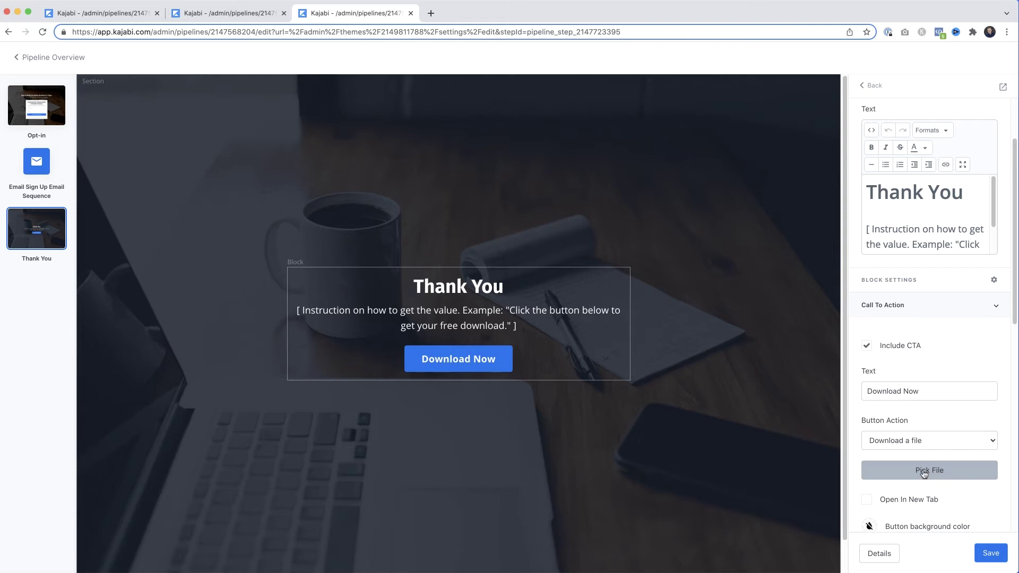
{"action": "left_click", "coordinate": [600, 350]}
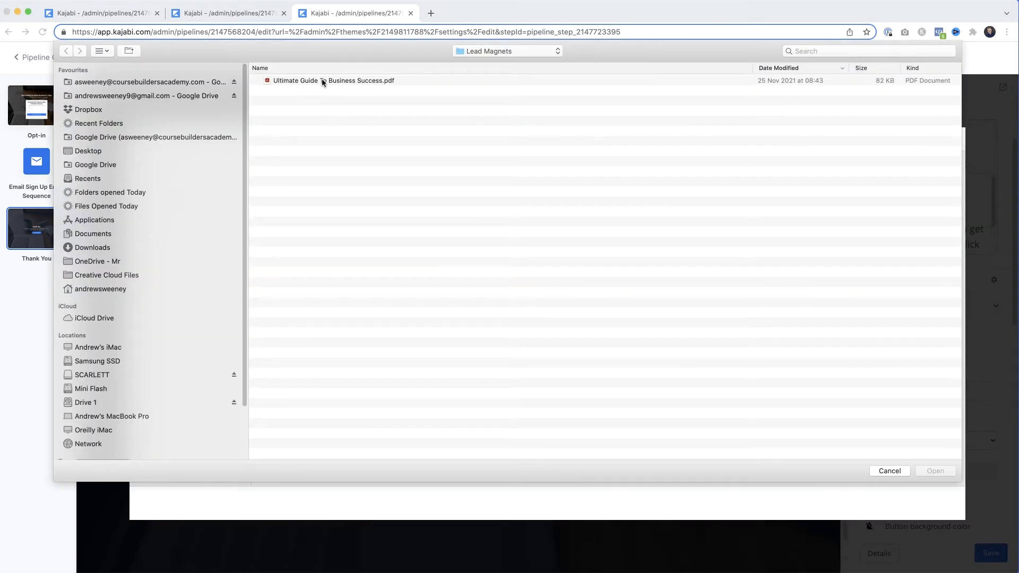
{"action": "left_click", "coordinate": [322, 81]}
{"action": "left_click", "coordinate": [933, 471]}
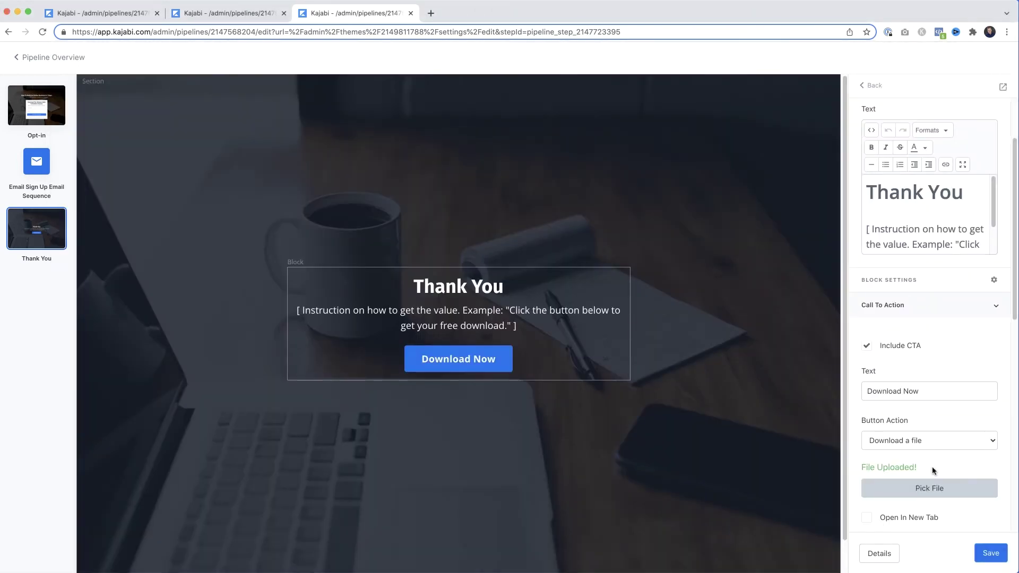
{"action": "left_click", "coordinate": [987, 557]}
- Preview the Thank You page and copy the link address of its Download Now button
{"action": "left_click", "coordinate": [1005, 88]}
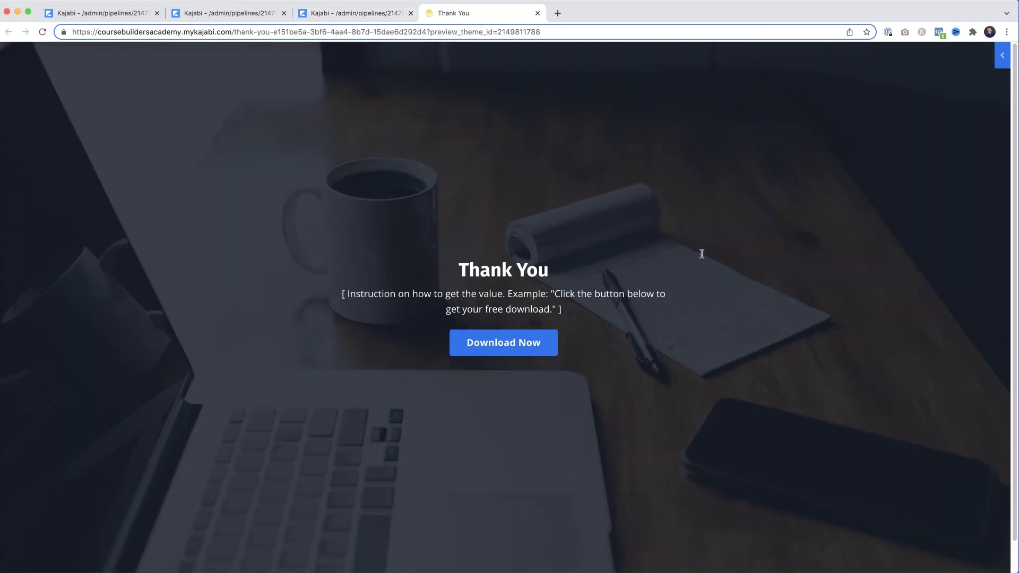
{"action": "right_click", "coordinate": [547, 347]}
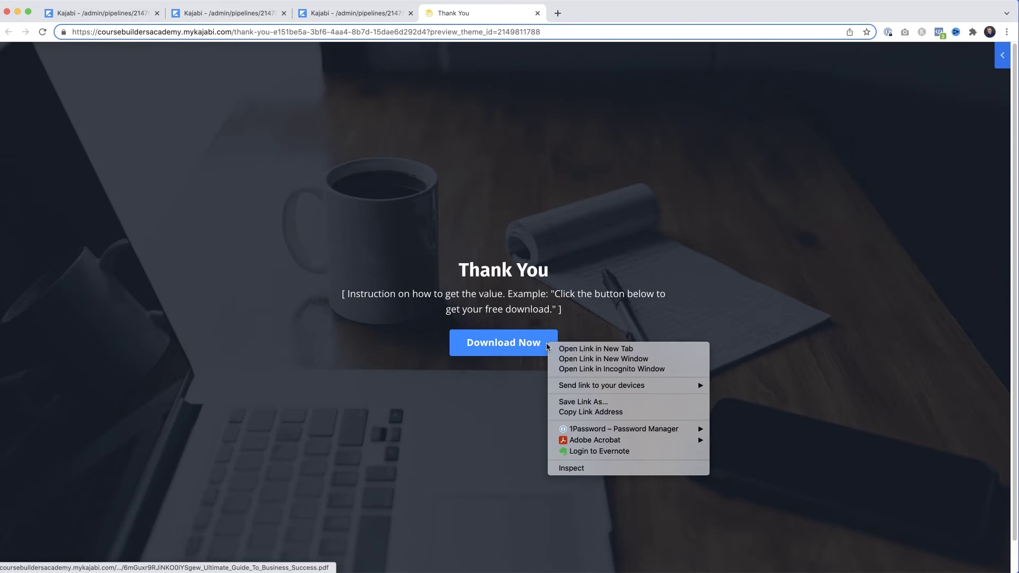
{"action": "left_click", "coordinate": [569, 413]}
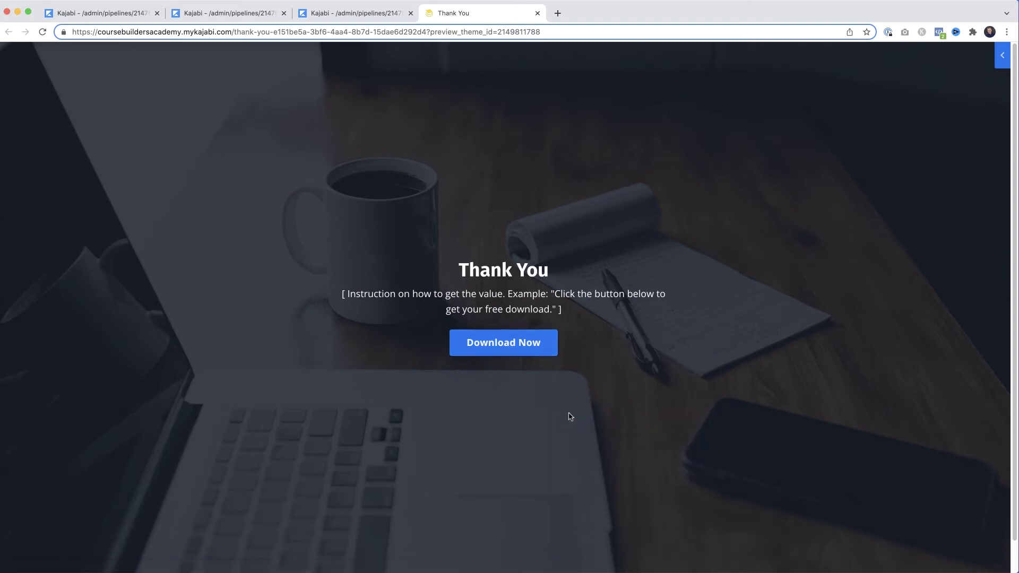
- Remove the Thank You page's Download Now button and replace the instruction text with a message that The Ultimate Guide To Business Success link has been emailed
{"action": "left_click", "coordinate": [363, 14]}
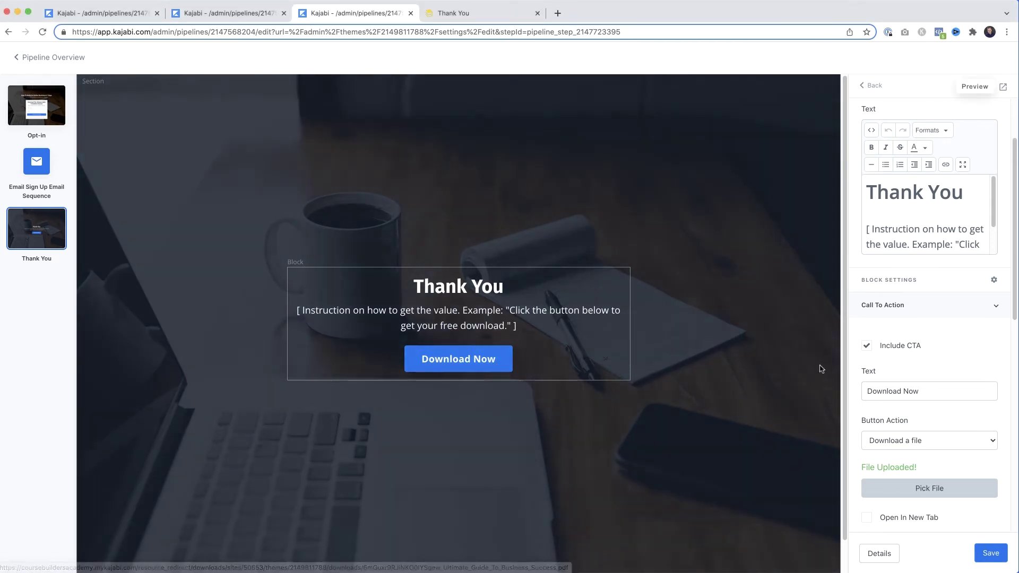
{"action": "left_click", "coordinate": [868, 349]}
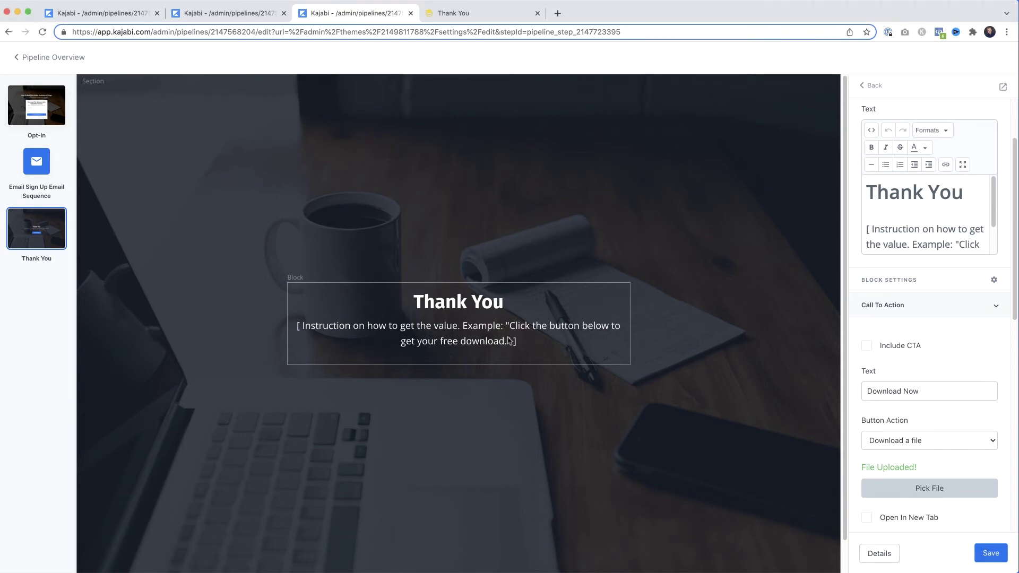
{"action": "scroll", "coordinate": [978, 293], "scroll_direction": "up", "scroll_amount": 3}
{"action": "scroll", "coordinate": [975, 308], "scroll_direction": "down", "scroll_amount": 3}
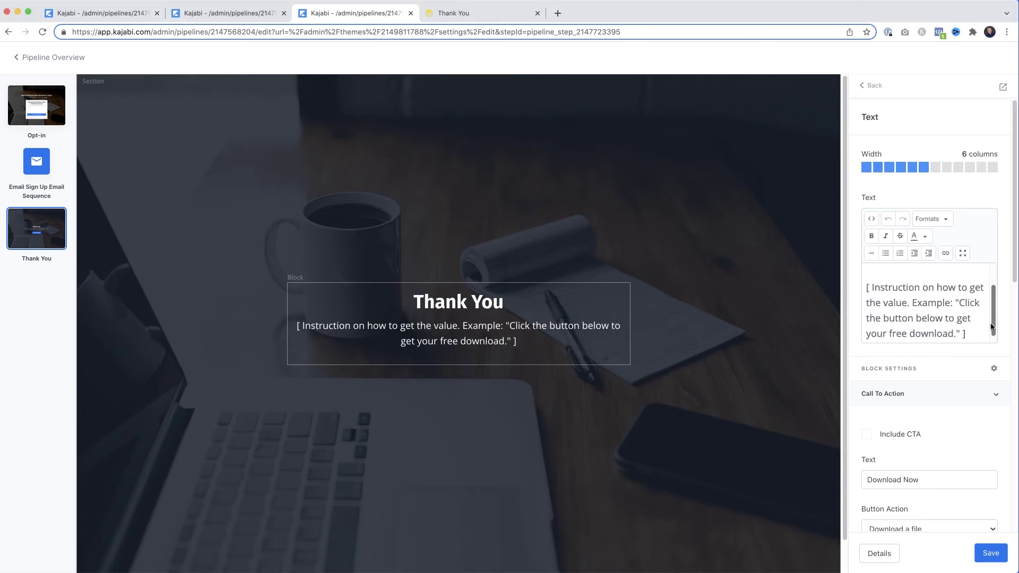
{"action": "left_click_drag", "start_coordinate": [977, 331], "coordinate": [863, 288]}
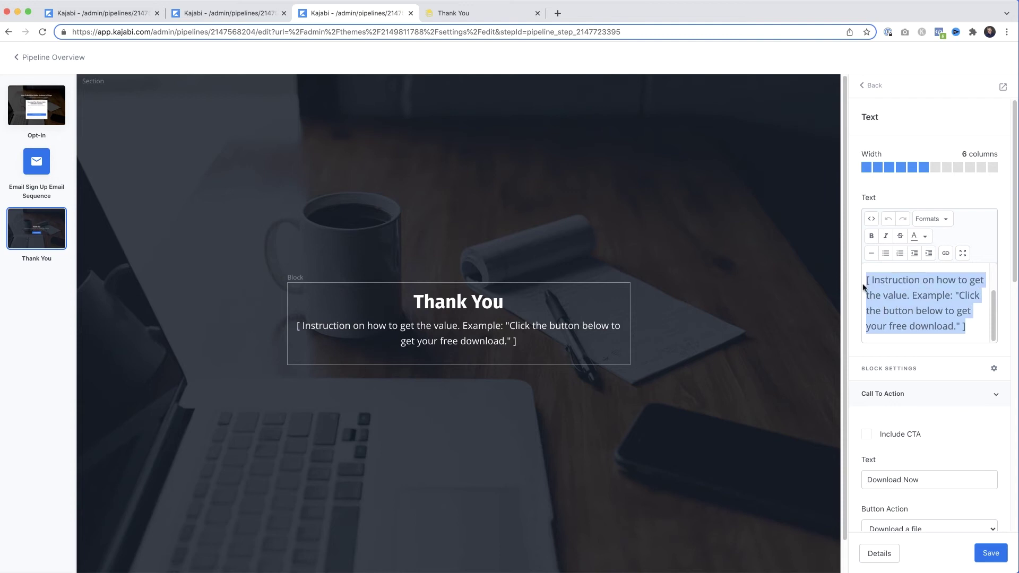
{"action": "type", "text": "The link to download The Ultimate Guide To Business Success has been emailed to you, please follow the download instructions"}
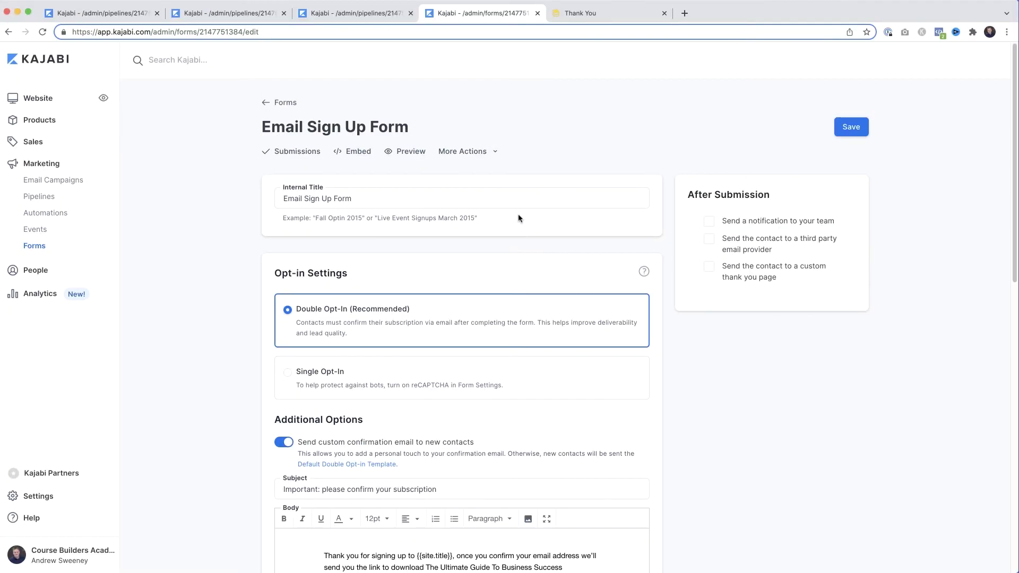
- Create an automation for the Email Sign Up Form that adds a new tag named Email Freebie when the form is submitted
{"action": "scroll", "coordinate": [519, 219], "scroll_direction": "down", "scroll_amount": 10}
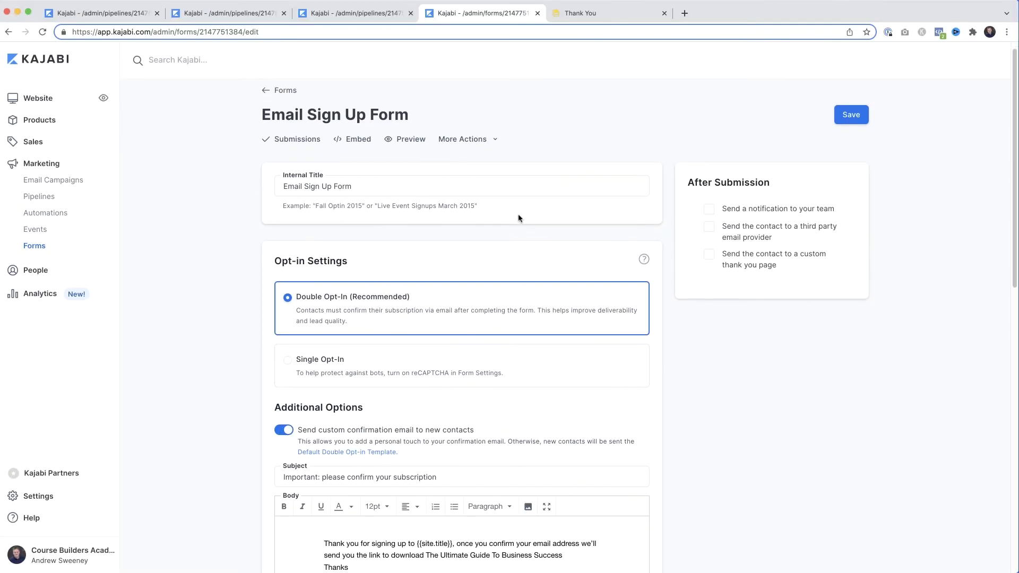
{"action": "scroll", "coordinate": [519, 219], "scroll_direction": "down", "scroll_amount": 3}
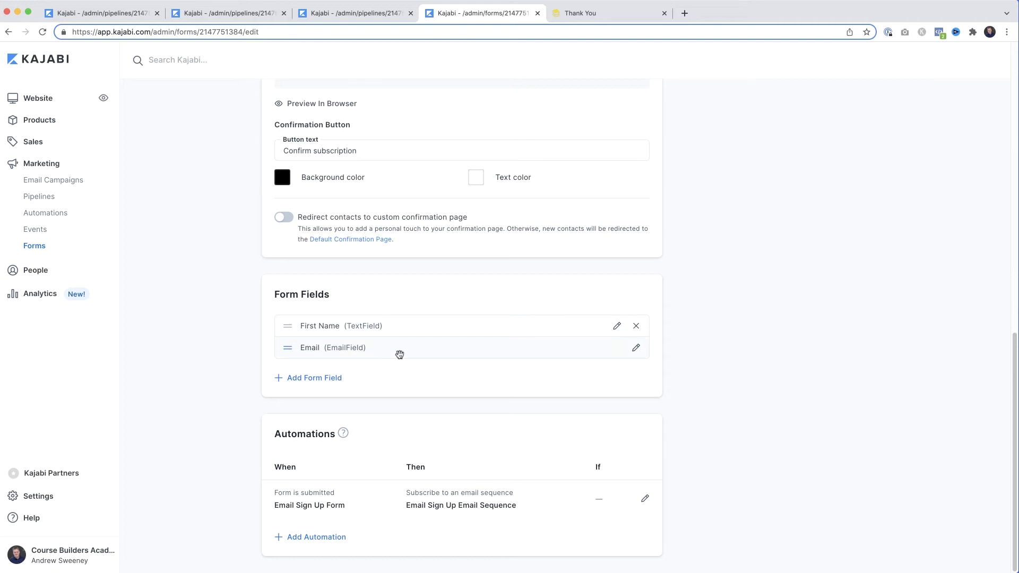
{"action": "left_click", "coordinate": [327, 538]}
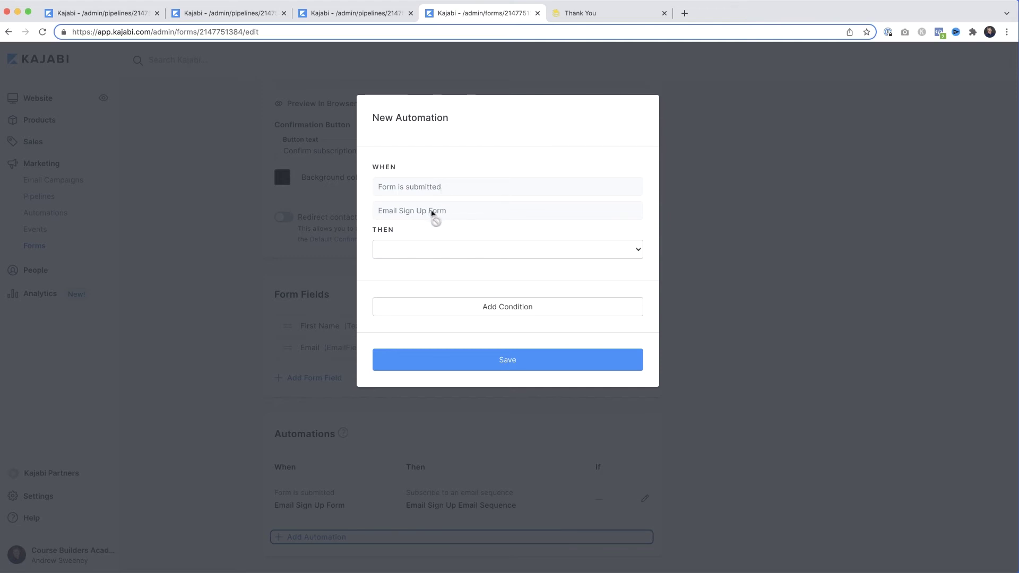
{"action": "left_click", "coordinate": [466, 250]}
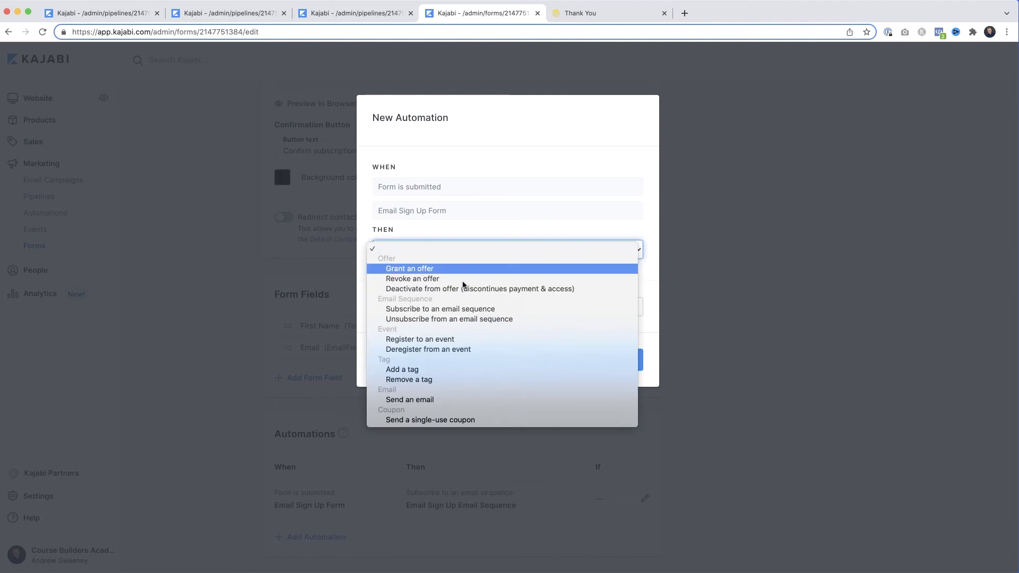
{"action": "left_click", "coordinate": [436, 372]}
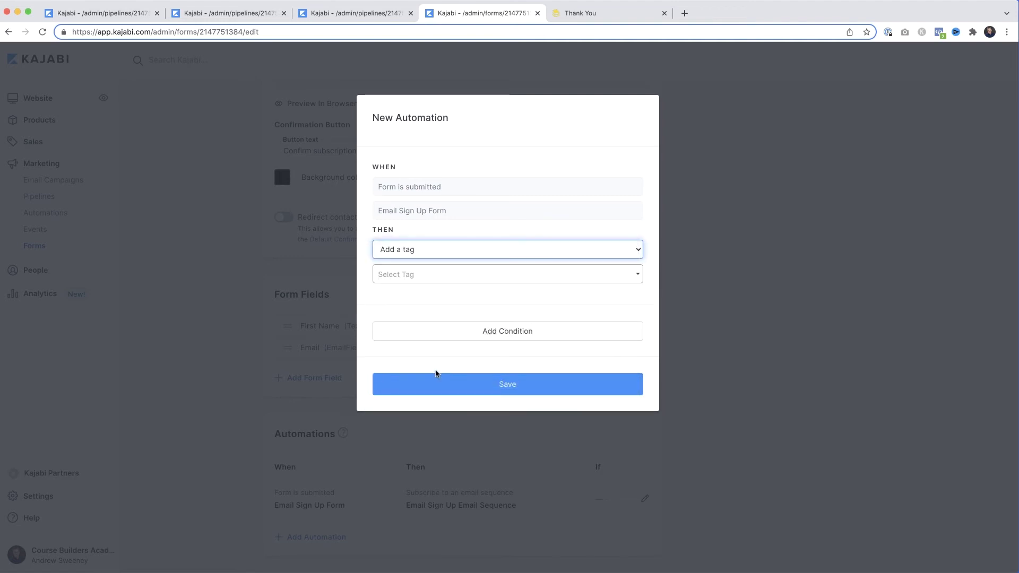
{"action": "left_click", "coordinate": [494, 279]}
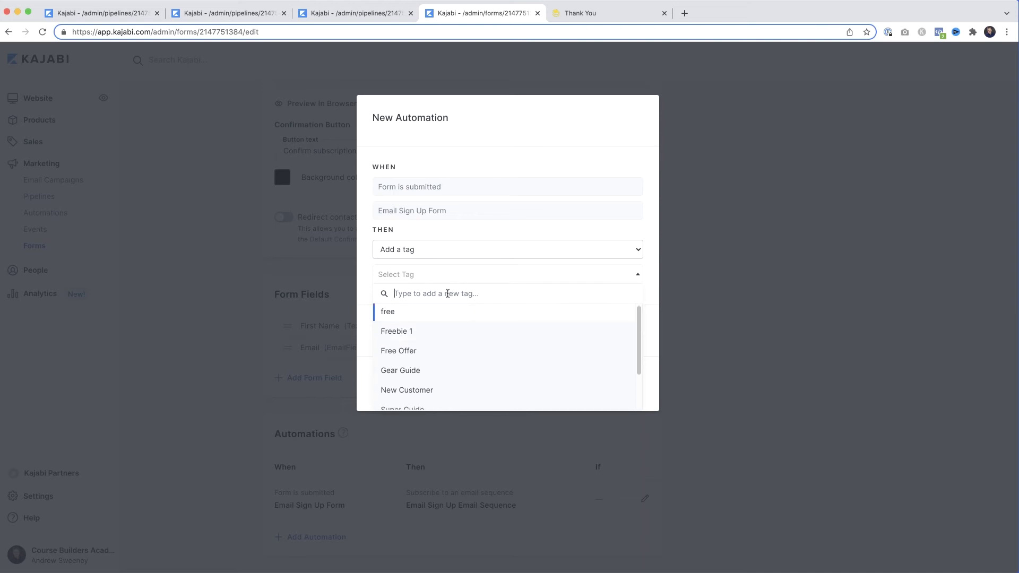
{"action": "type", "text": "Email Freebie"}
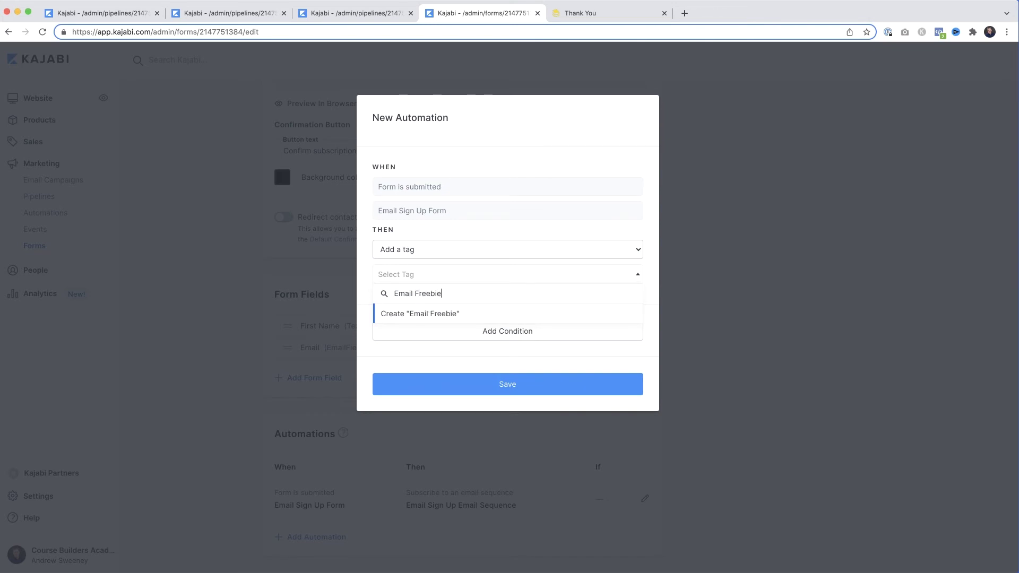
{"action": "key", "text": "Return"}
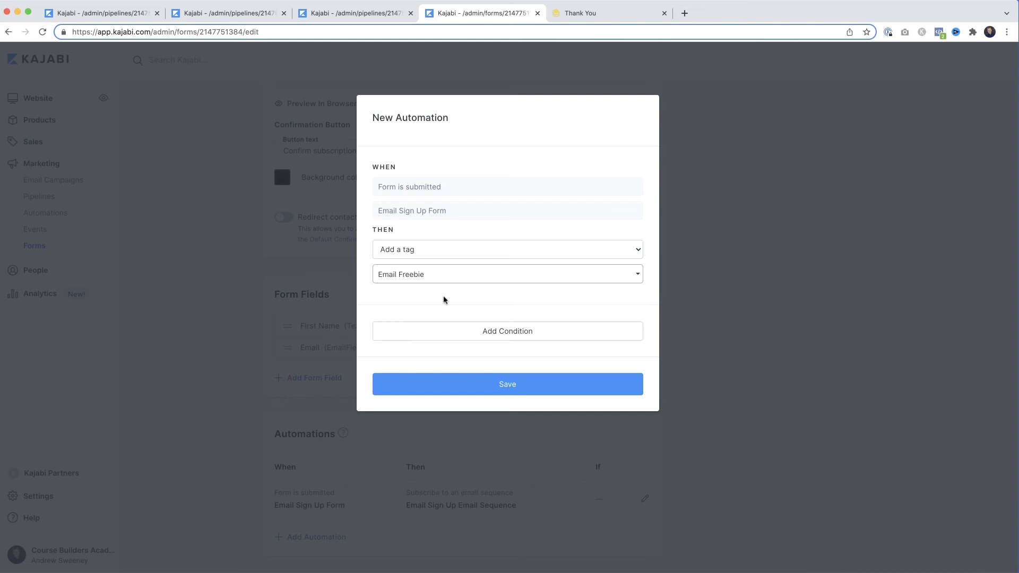
- View the condition filters available for the automation and save the automation without choosing one
{"action": "left_click", "coordinate": [487, 336]}
{"action": "left_click", "coordinate": [489, 357]}
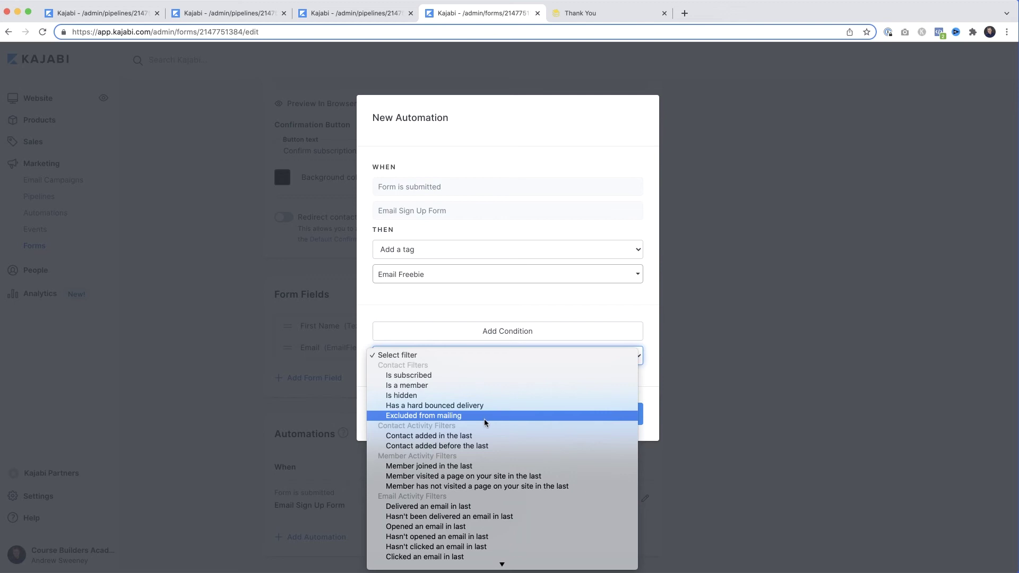
{"action": "left_click", "coordinate": [625, 313]}
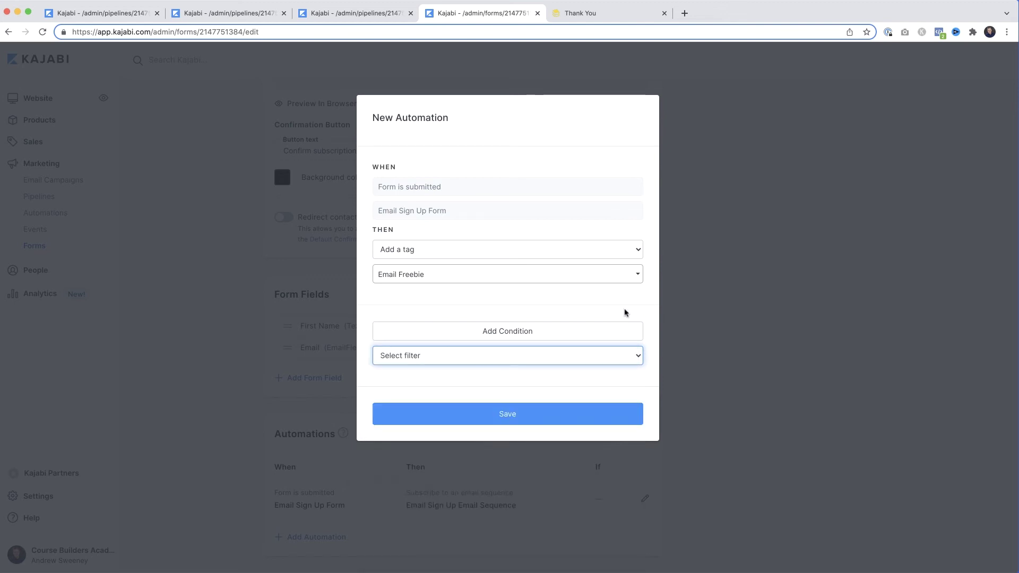
{"action": "left_click", "coordinate": [526, 413]}
- Check the third-party email provider choices for the form's after-submission settings, leaving that option turned off
{"action": "scroll", "coordinate": [528, 410], "scroll_direction": "up", "scroll_amount": 15}
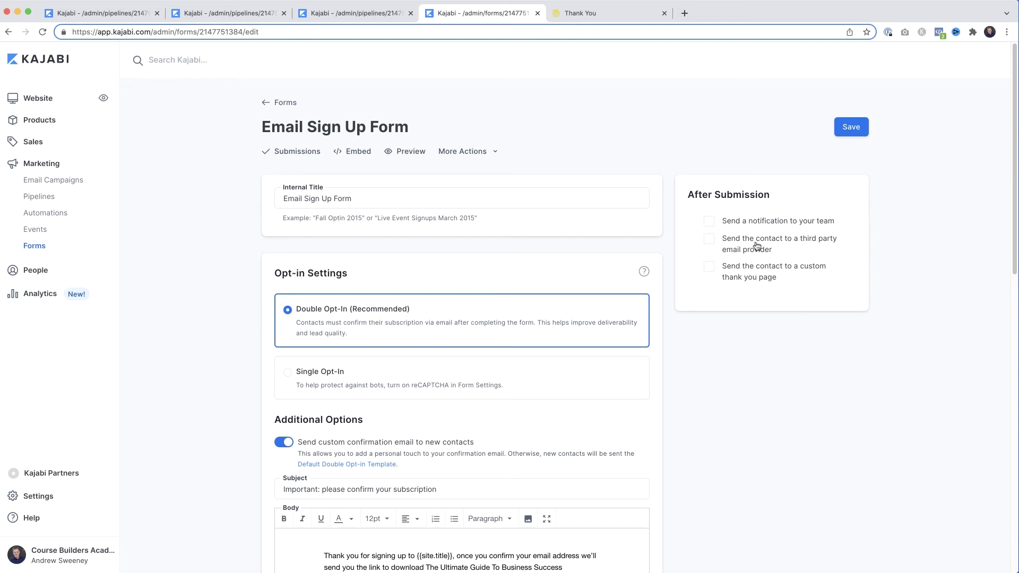
{"action": "left_click", "coordinate": [709, 244]}
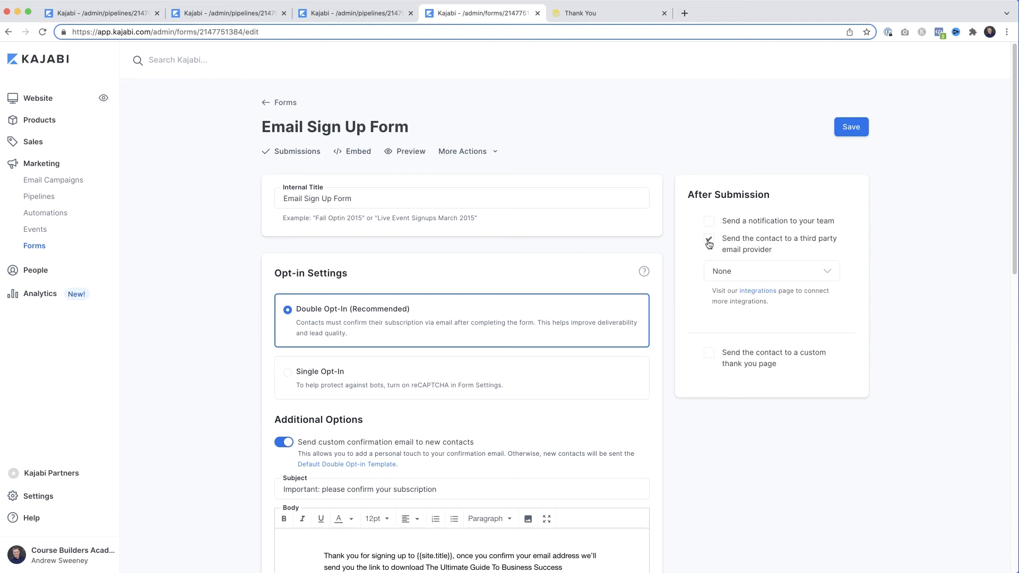
{"action": "left_click", "coordinate": [768, 271]}
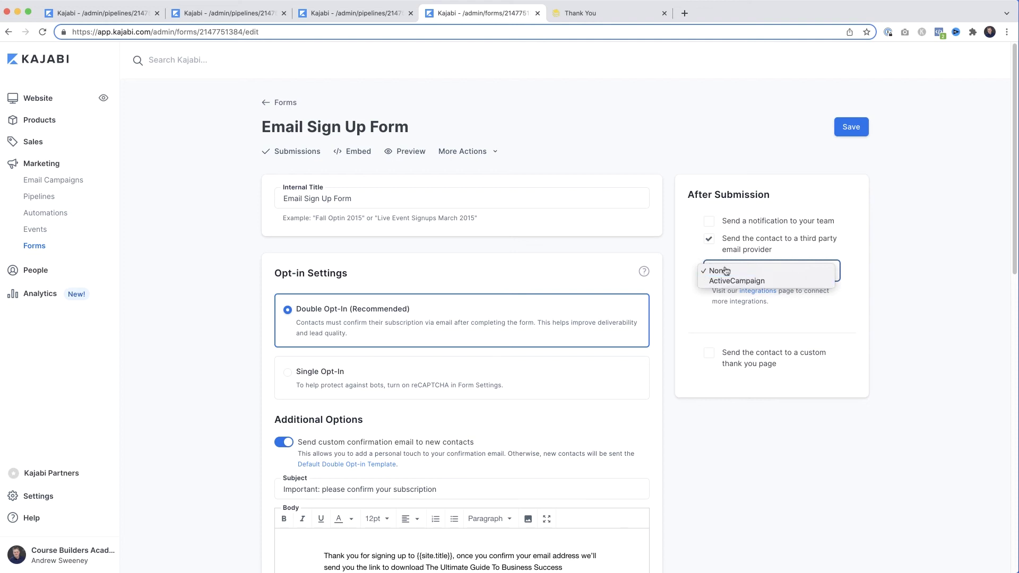
{"action": "left_click", "coordinate": [707, 241]}
{"action": "left_click", "coordinate": [707, 243]}
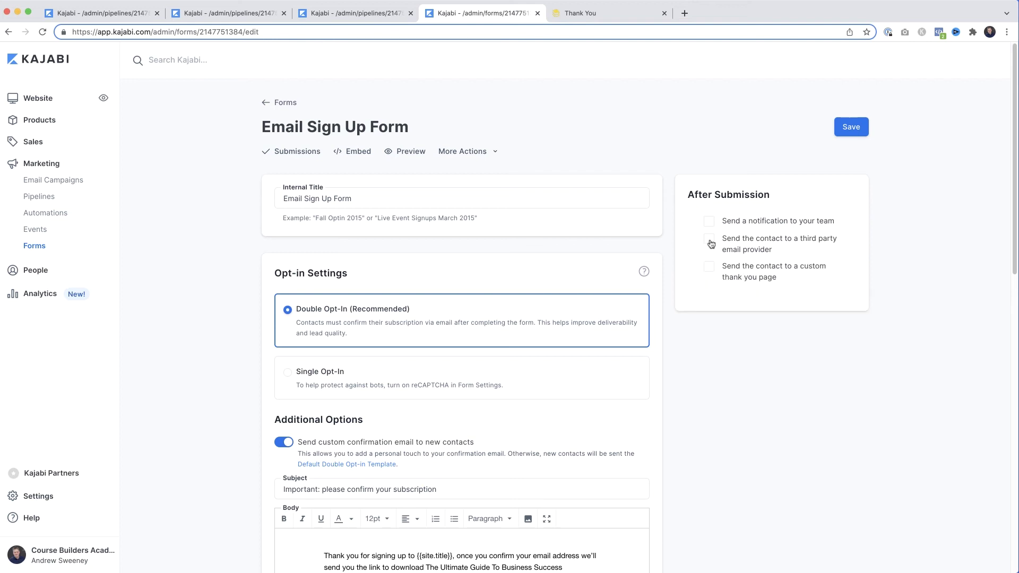
- Save the form and open the Welcome email in the Email Sign Up pipeline's email sequence for editing
{"action": "left_click", "coordinate": [848, 134]}
{"action": "left_click", "coordinate": [33, 198]}
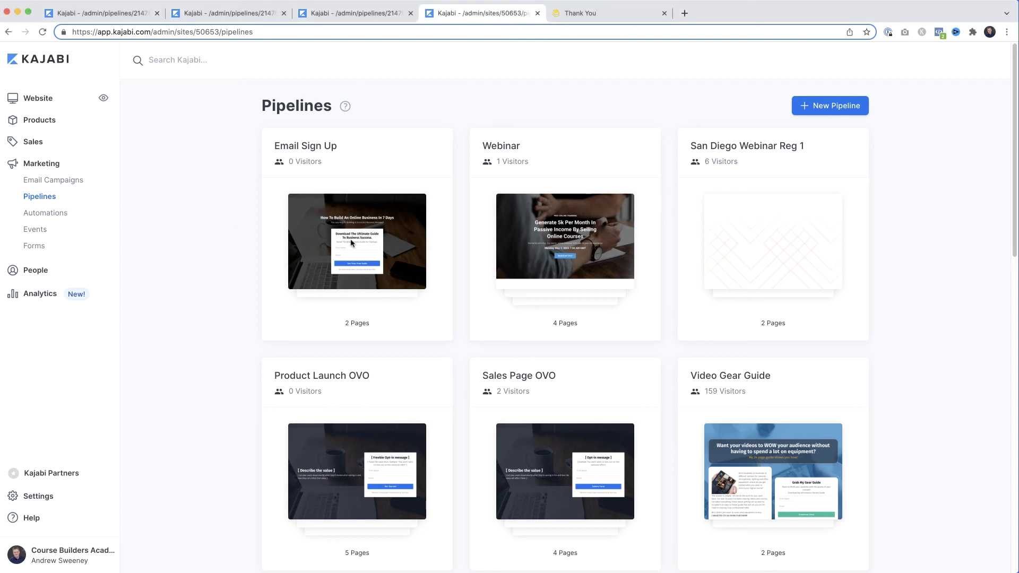
{"action": "left_click", "coordinate": [351, 244]}
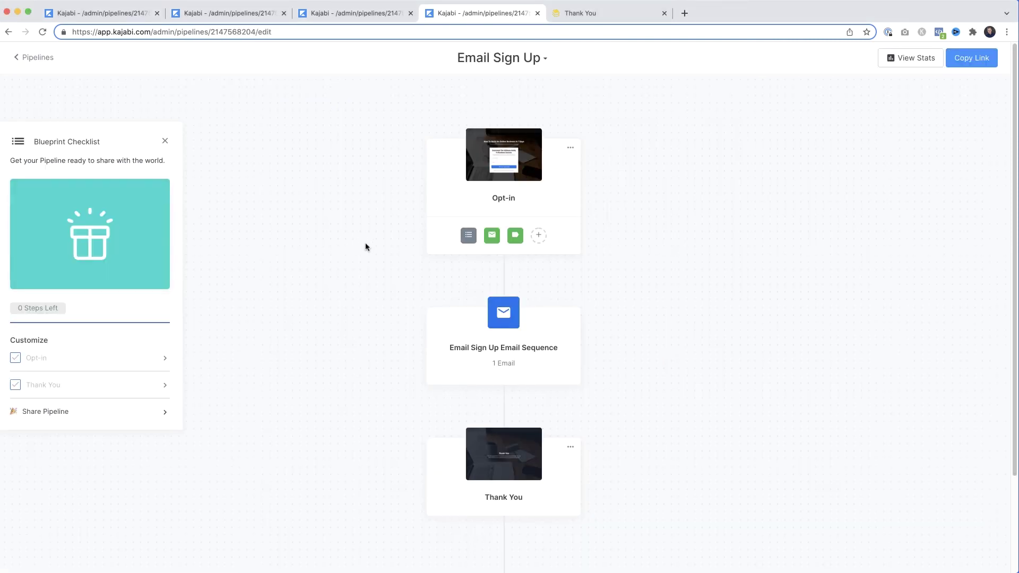
{"action": "left_click", "coordinate": [505, 314]}
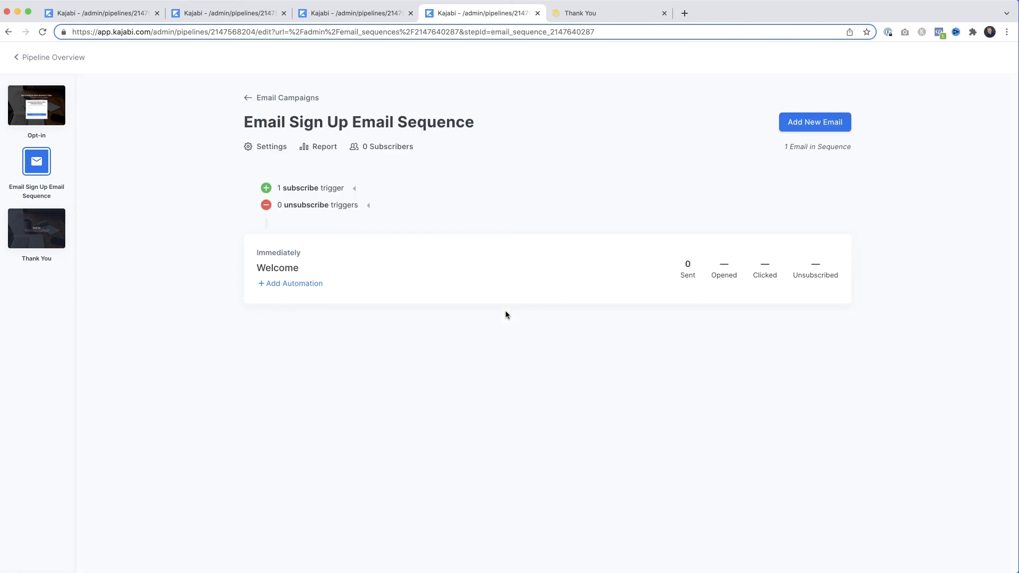
{"action": "left_click", "coordinate": [279, 269]}
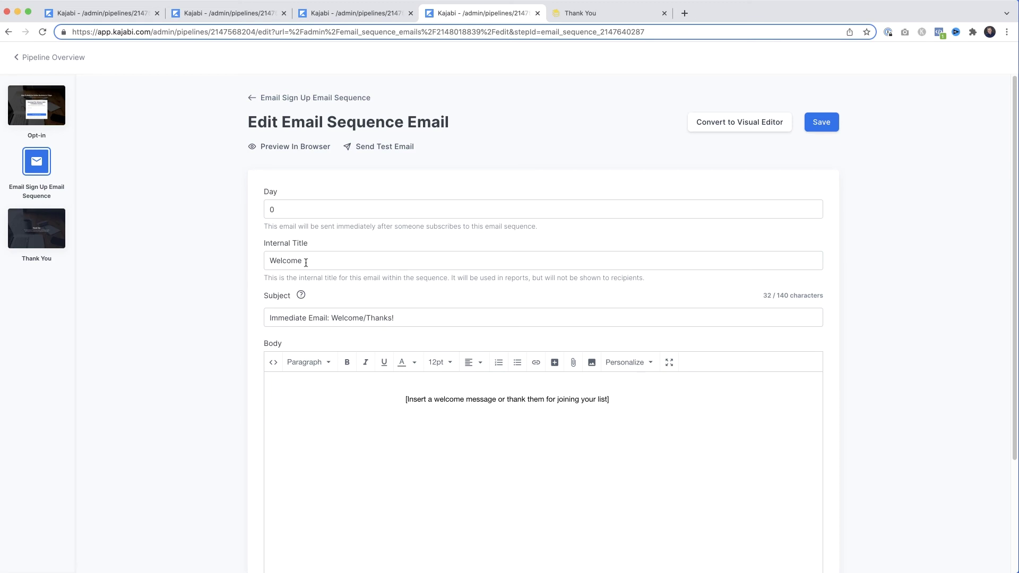
- Set the Welcome email's subject to "Here's Your Ultimate Start Up Business Guide" and clear the placeholder text from its body
{"action": "triple_click", "coordinate": [329, 319]}
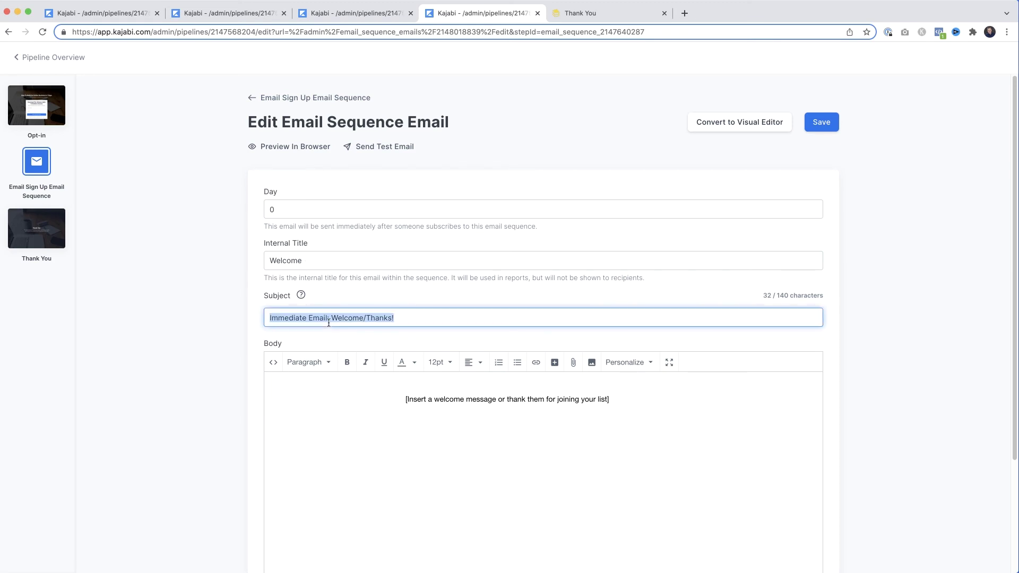
{"action": "type", "text": "Here's Your Ultimate Start Up Business Guide"}
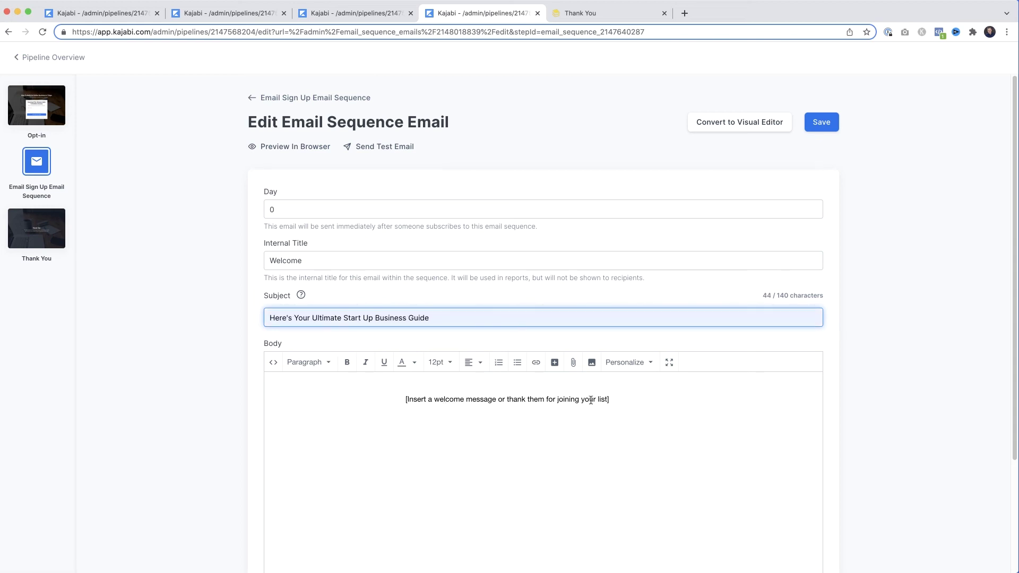
{"action": "left_click_drag", "start_coordinate": [554, 400], "coordinate": [386, 387]}
{"action": "key", "text": "BackSpace"}
{"action": "left_click_drag", "start_coordinate": [481, 399], "coordinate": [399, 398]}
{"action": "key", "text": "BackSpace"}
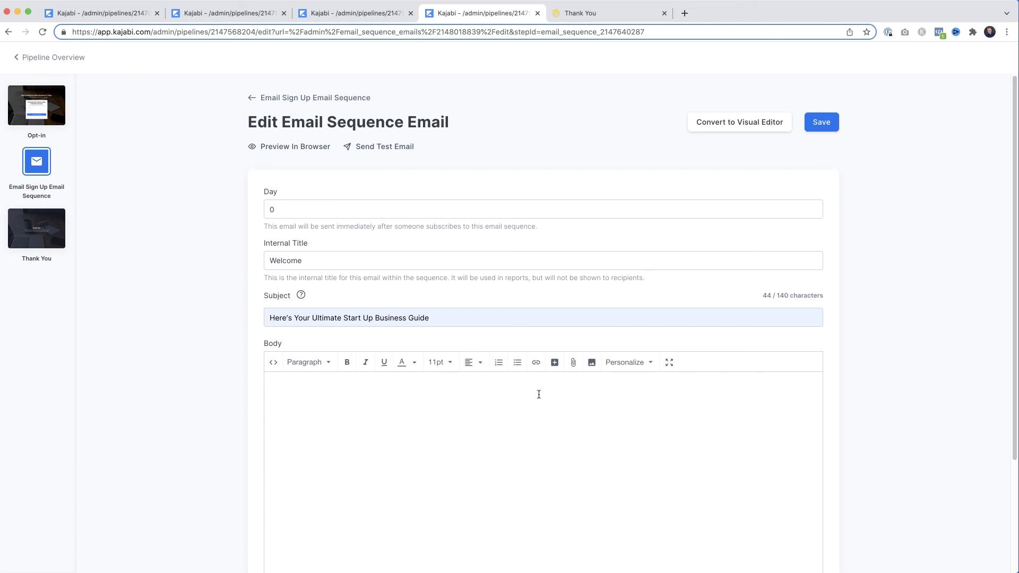
- Write the email body: Hello with the first-name placeholder, thanks for subscribing, a download line for the Ultimate Guide To Business Success, and a signed Thanks
{"action": "type", "text": "Hell"}
{"action": "type", "text": "o"}
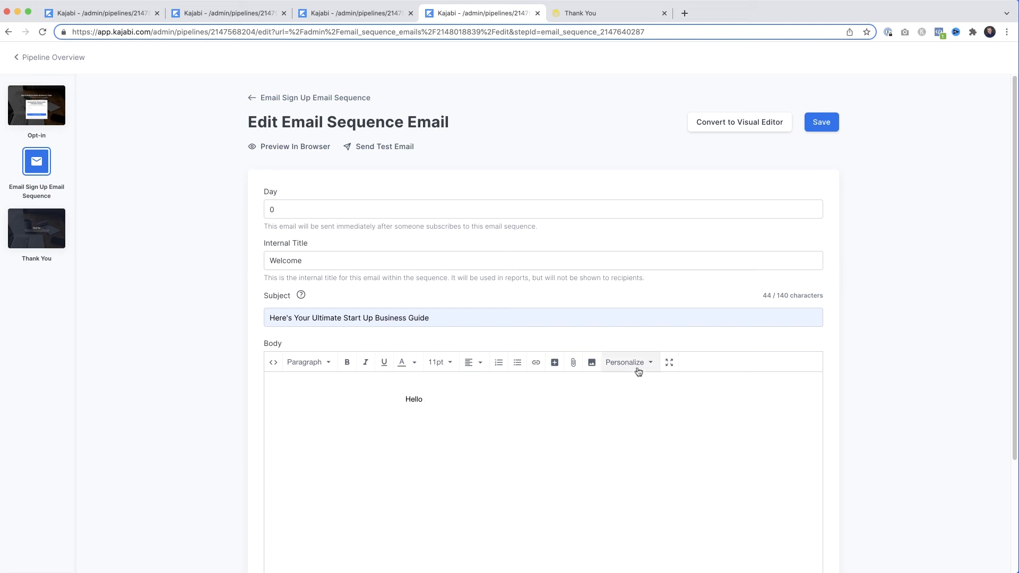
{"action": "left_click", "coordinate": [651, 363]}
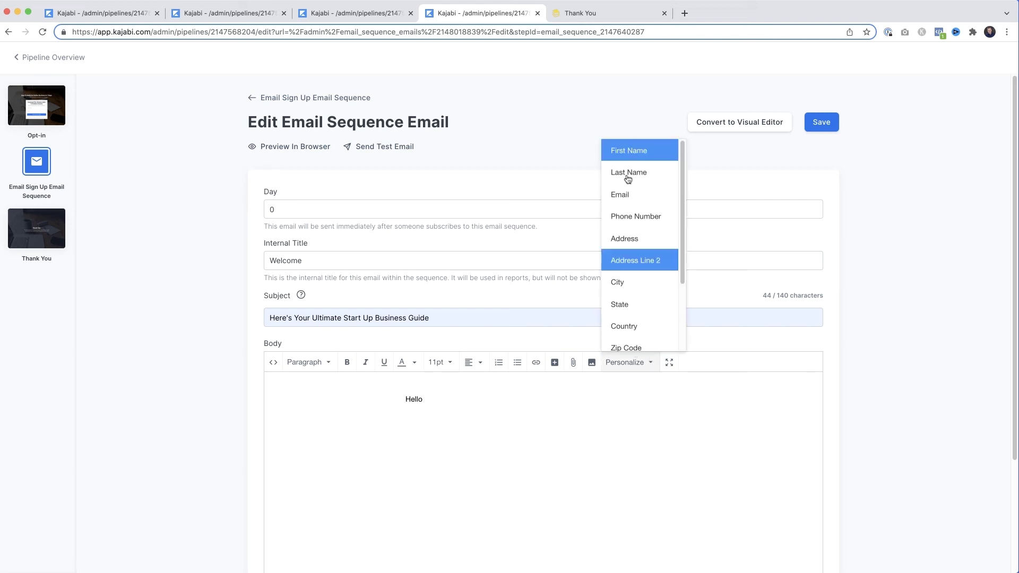
{"action": "left_click", "coordinate": [635, 154]}
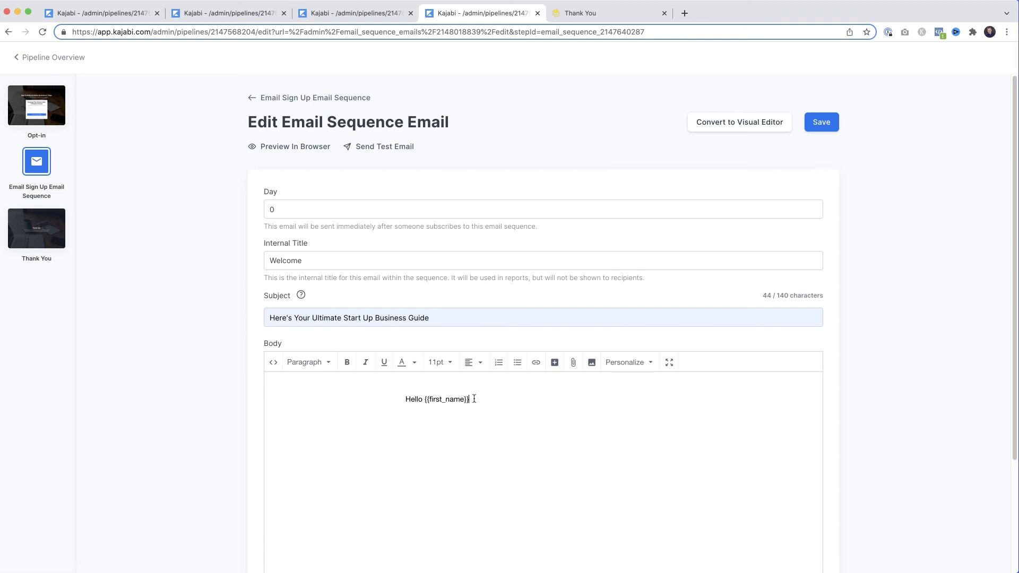
{"action": "type", "text": "Thank you for subscribing! Here's a link to download your Ultimate Guide To Business Success Thanks Andrew"}
- Link the words "Ultimate Guide To Business Success" in the email body to the copied PDF download address
{"action": "left_click_drag", "start_coordinate": [598, 422], "coordinate": [657, 432]}
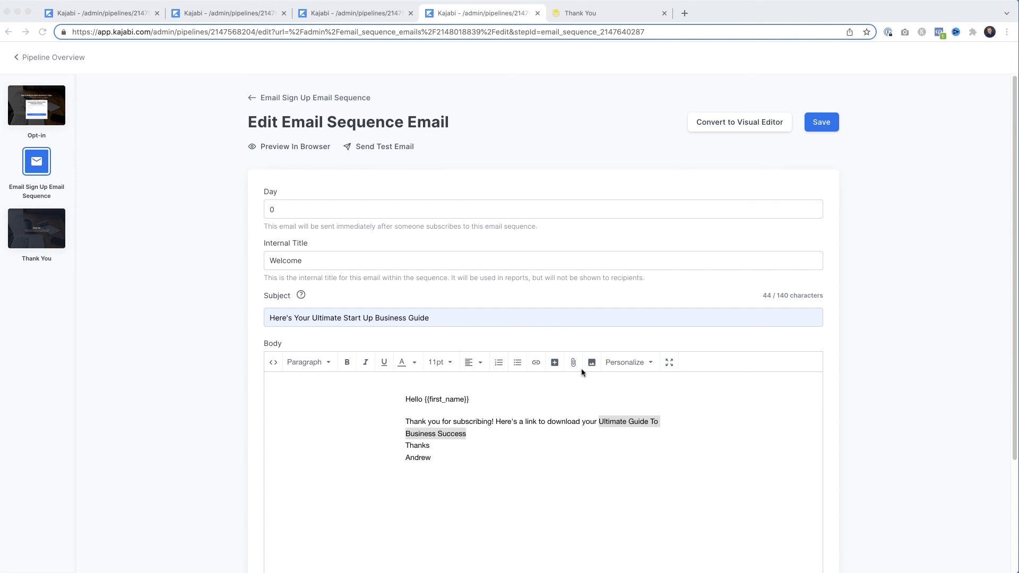
{"action": "left_click", "coordinate": [535, 363]}
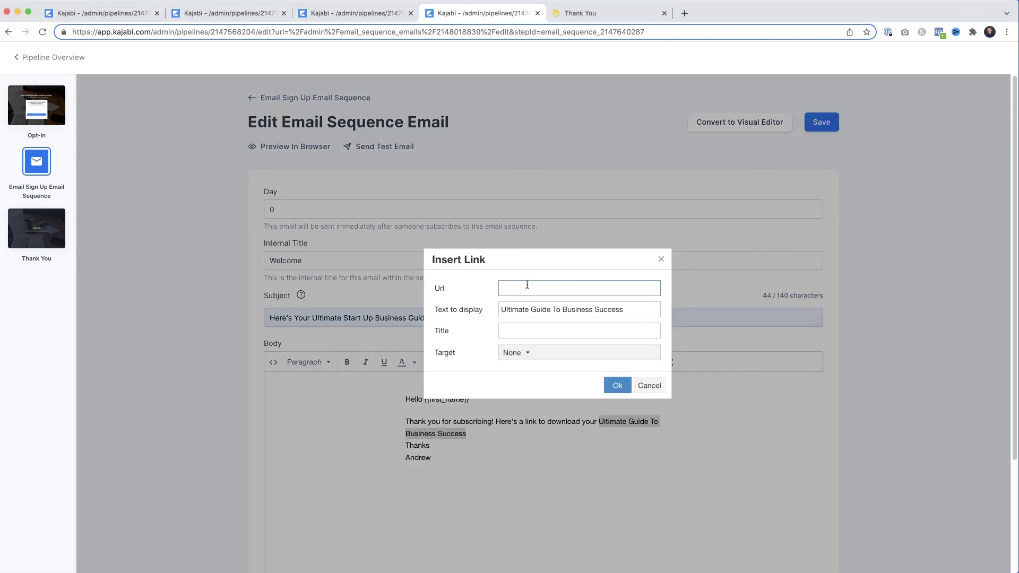
{"action": "key", "text": "super+v"}
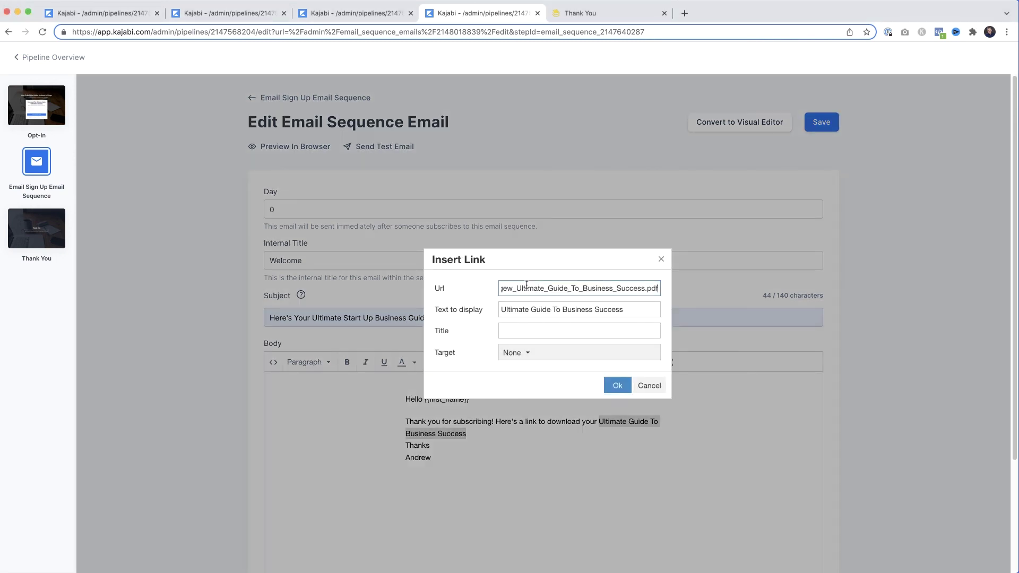
{"action": "left_click", "coordinate": [618, 386]}
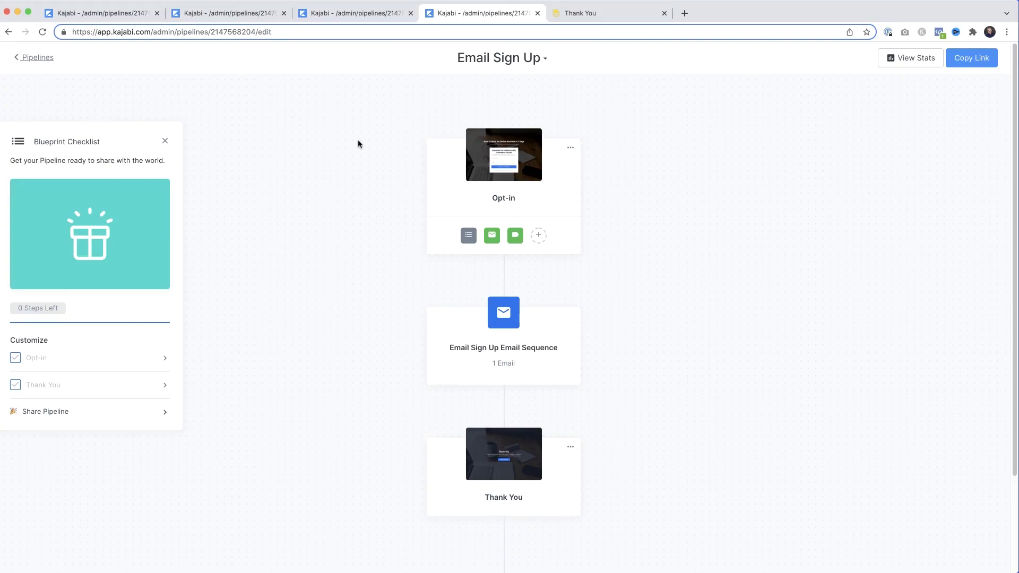
- Add a new email to the Email Sign Up Email Sequence using the Classic Editor
{"action": "left_click", "coordinate": [503, 313]}
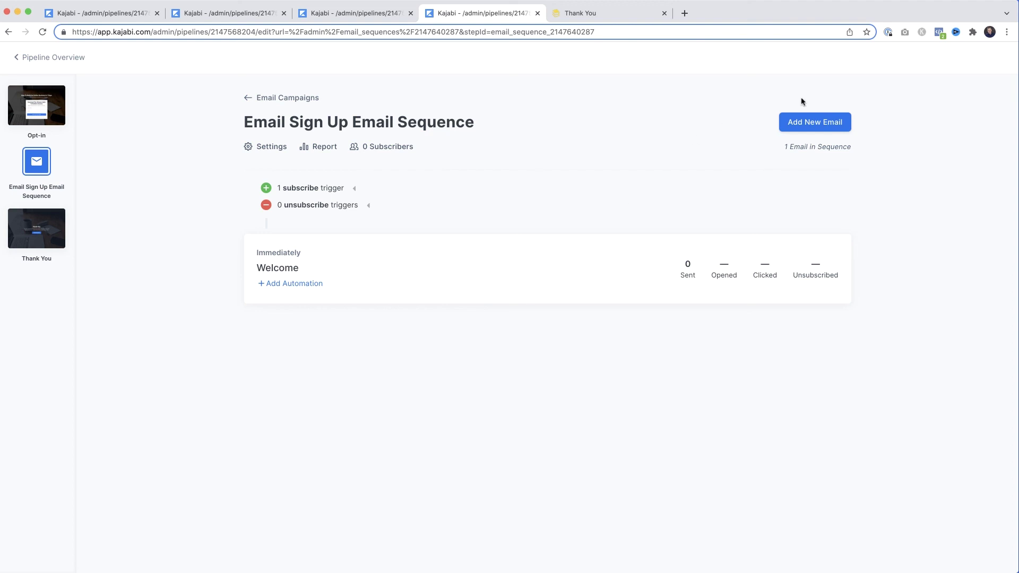
{"action": "left_click", "coordinate": [811, 123]}
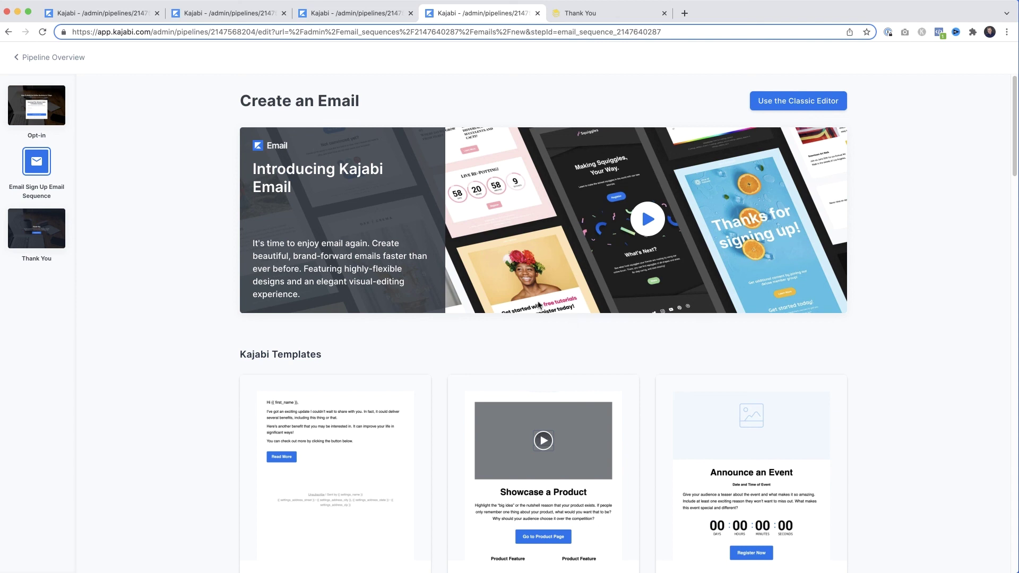
{"action": "left_click", "coordinate": [781, 100]}
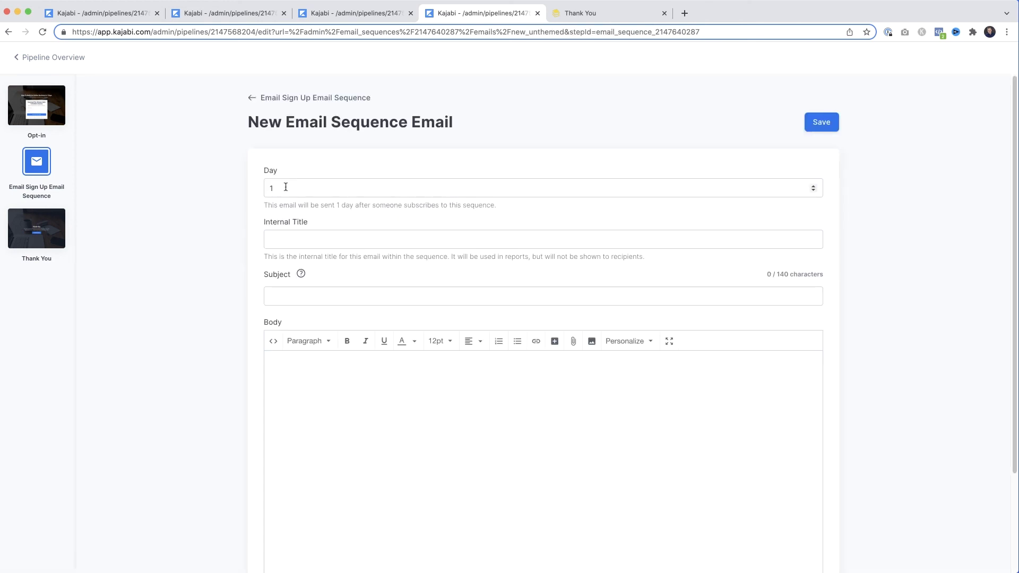
- Set the new email's day to 3, its internal title to "2nd Email" and its subject to "Here's a Special Gift"
{"action": "left_click", "coordinate": [286, 187]}
{"action": "left_click_drag", "start_coordinate": [285, 187], "coordinate": [264, 186]}
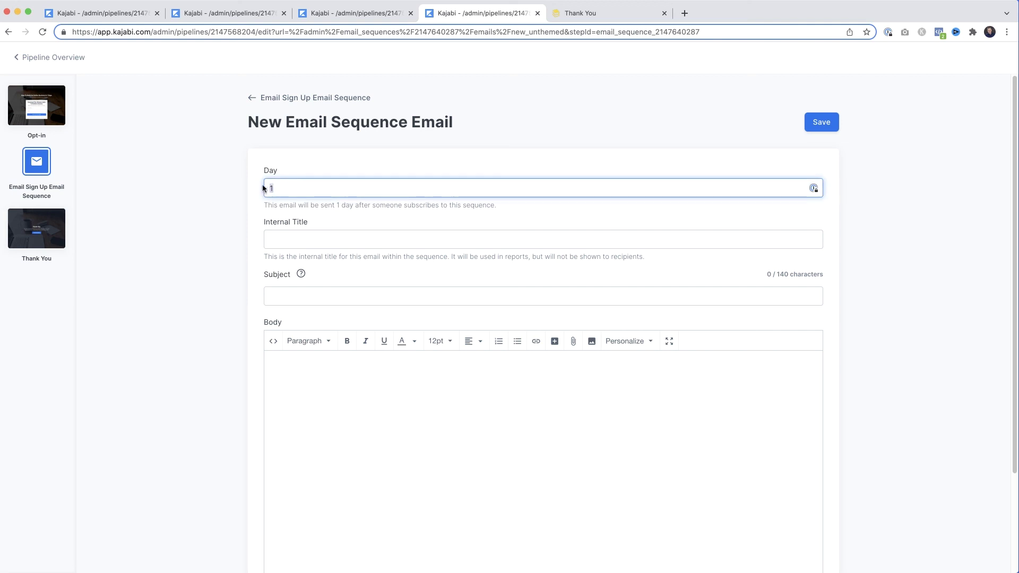
{"action": "type", "text": "3"}
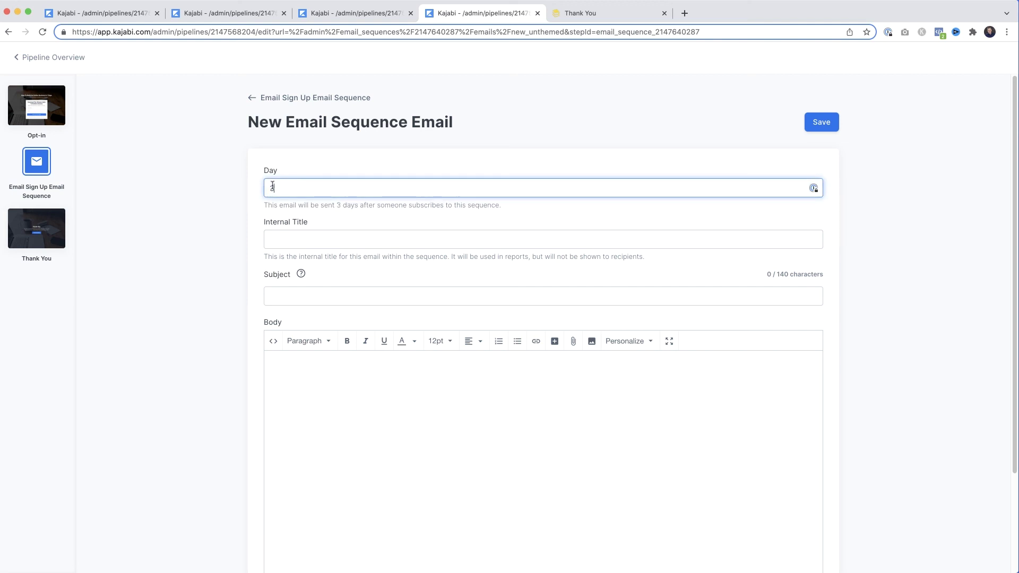
{"action": "left_click", "coordinate": [318, 237]}
{"action": "type", "text": "2nd Email"}
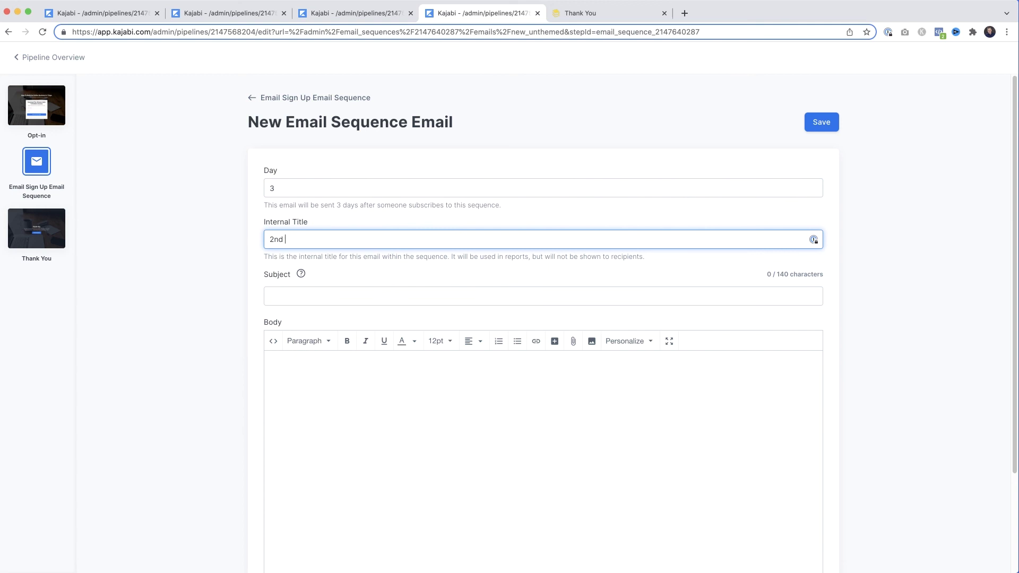
{"action": "left_click", "coordinate": [328, 296]}
{"action": "type", "text": "Here's a Special Gift"}
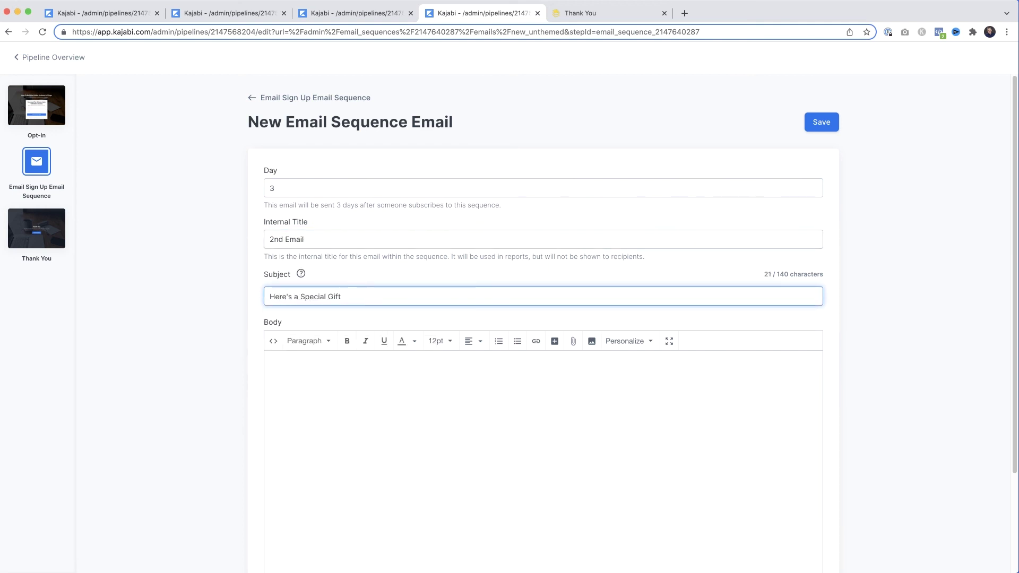
- Write the body as Hello with the first-name placeholder, "Here's a special gift check it out" and the sender's first name, and save the email
{"action": "left_click", "coordinate": [373, 391]}
{"action": "type", "text": "Helllo"}
{"action": "key", "text": "BackSpace"}
{"action": "key", "text": "BackSpace"}
{"action": "type", "text": "o"}
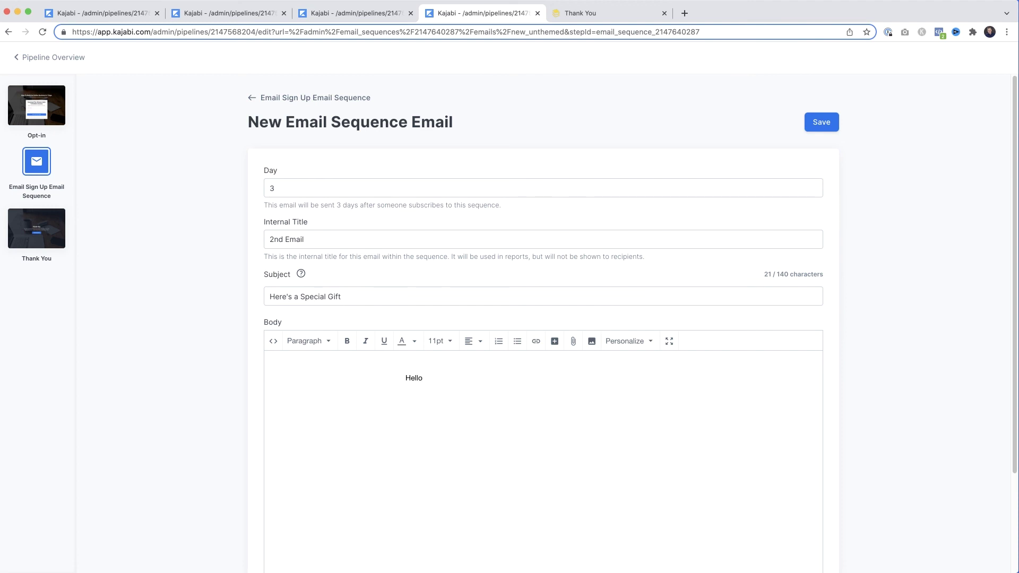
{"action": "left_click", "coordinate": [648, 346]}
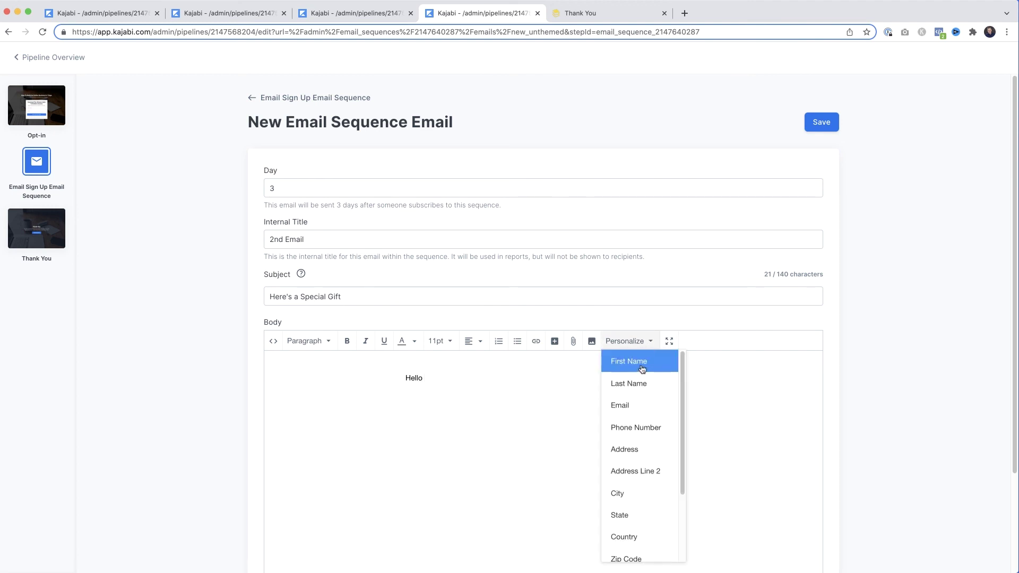
{"action": "left_click", "coordinate": [644, 361]}
{"action": "key", "text": "Return"}
{"action": "type", "text": "Here's a special gift check it out"}
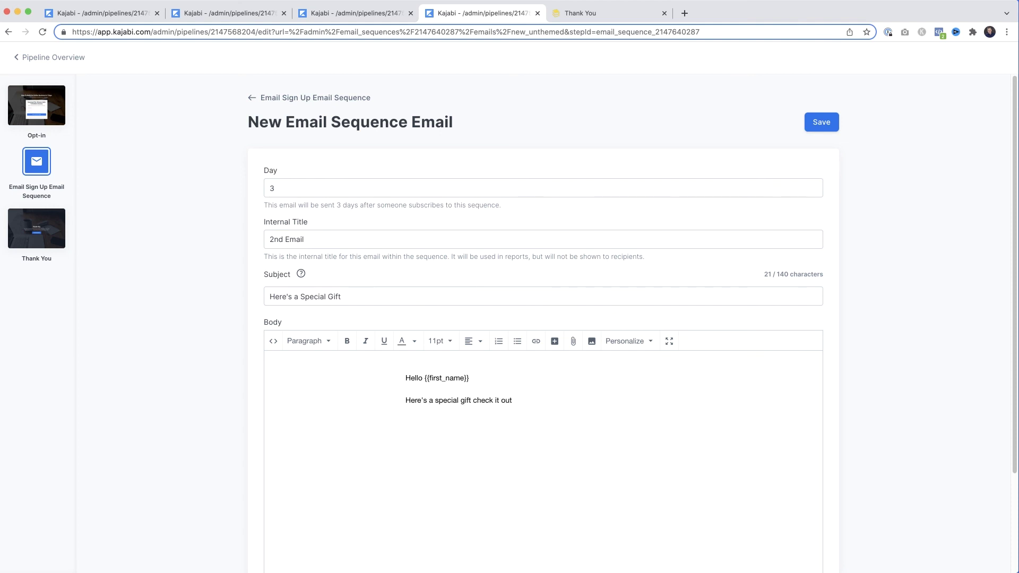
{"action": "key", "text": "Return"}
{"action": "type", "text": "Andy"}
{"action": "left_click", "coordinate": [826, 126]}
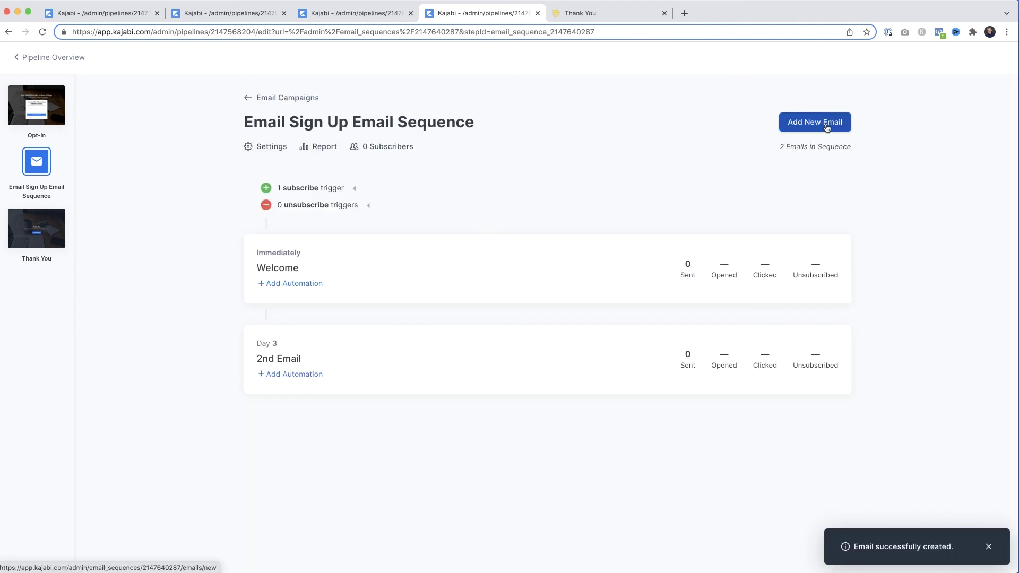